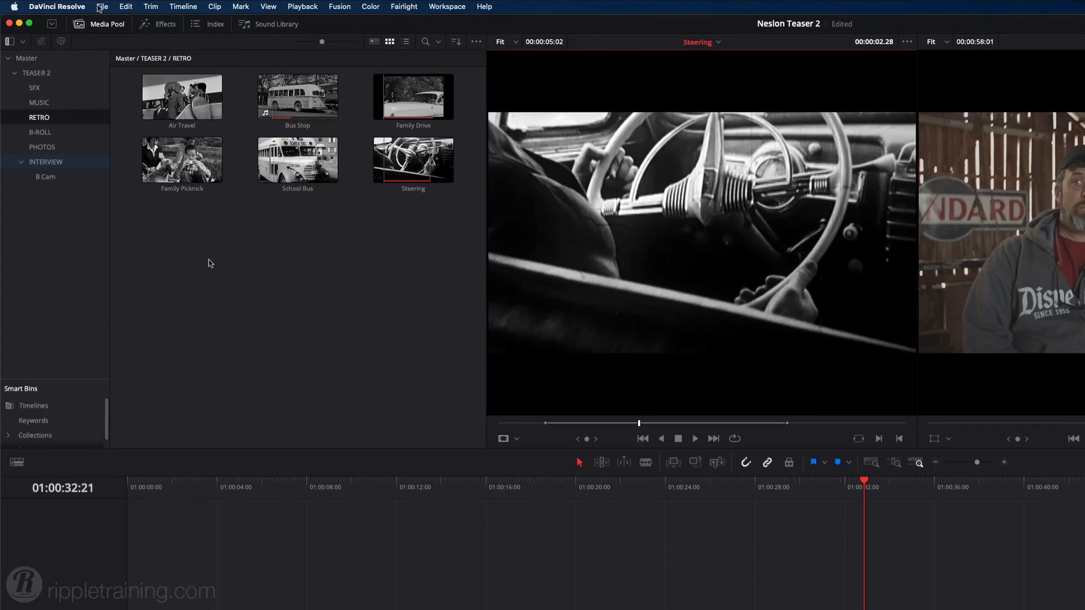
Export the Neslon Teaser 2 project file into the EDIT PAGE DRP folder inside ALIEN-HUNTER.
click(103, 6)
click(115, 192)
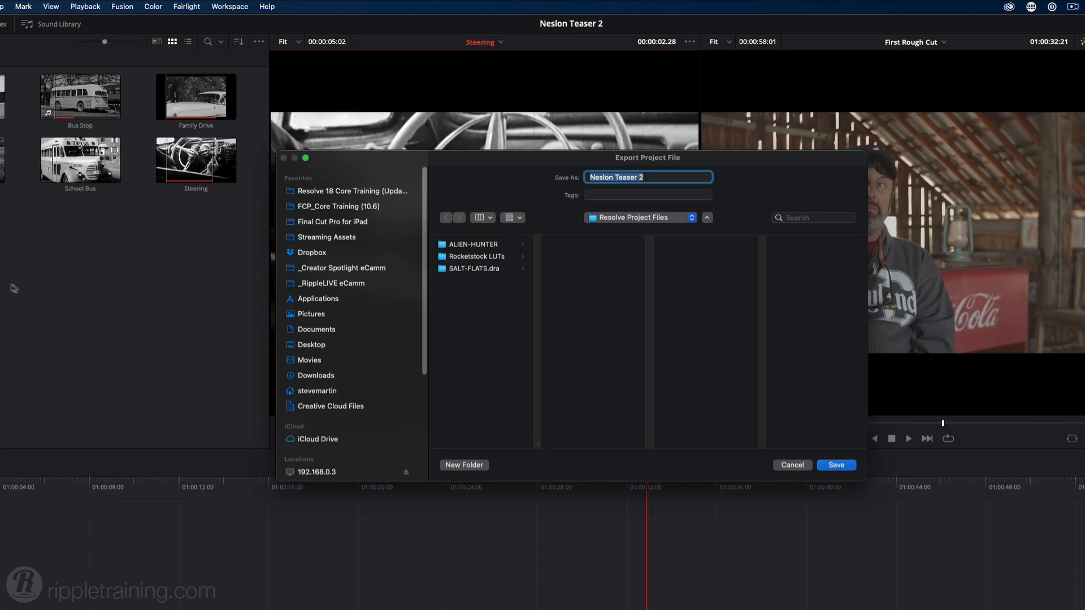
click(492, 248)
click(612, 247)
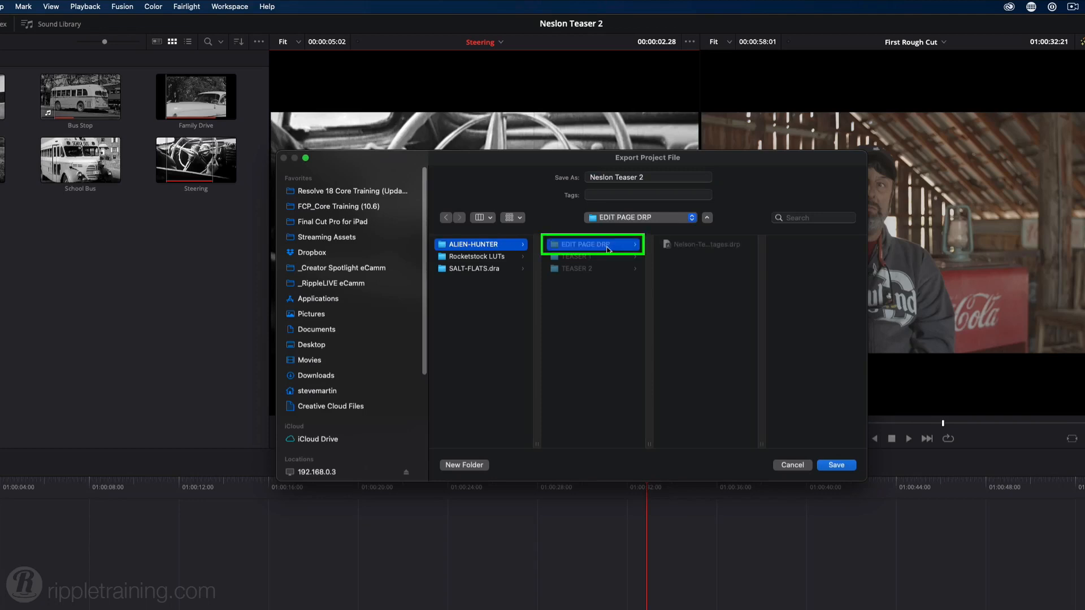
click(837, 466)
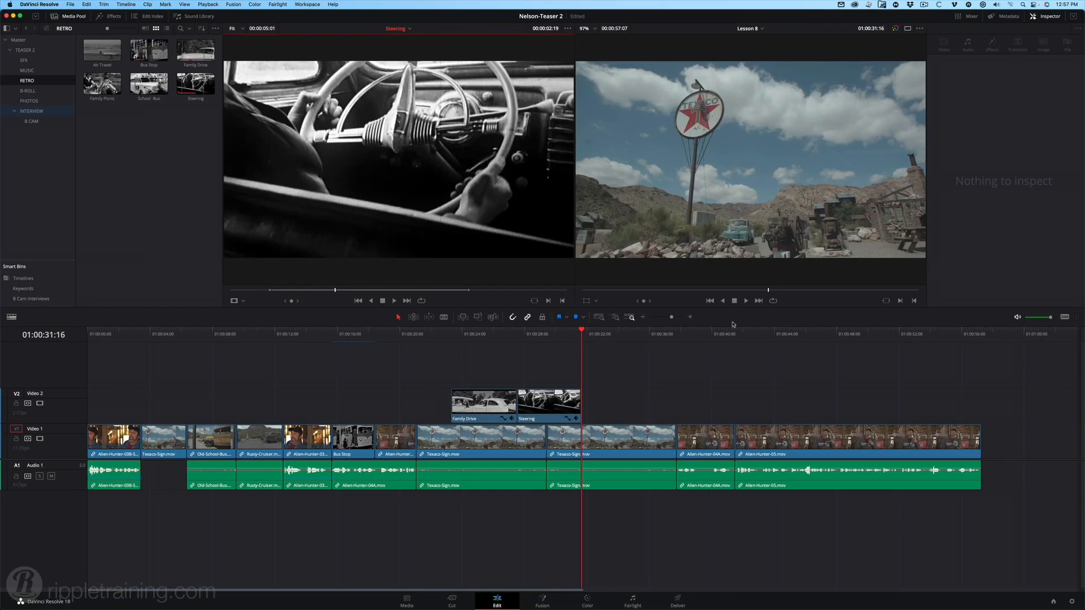
Import Nelson-Teaser-2-Stages.drp from the EDIT PAGE DRP folder into the project library and open that project.
key(shift+1)
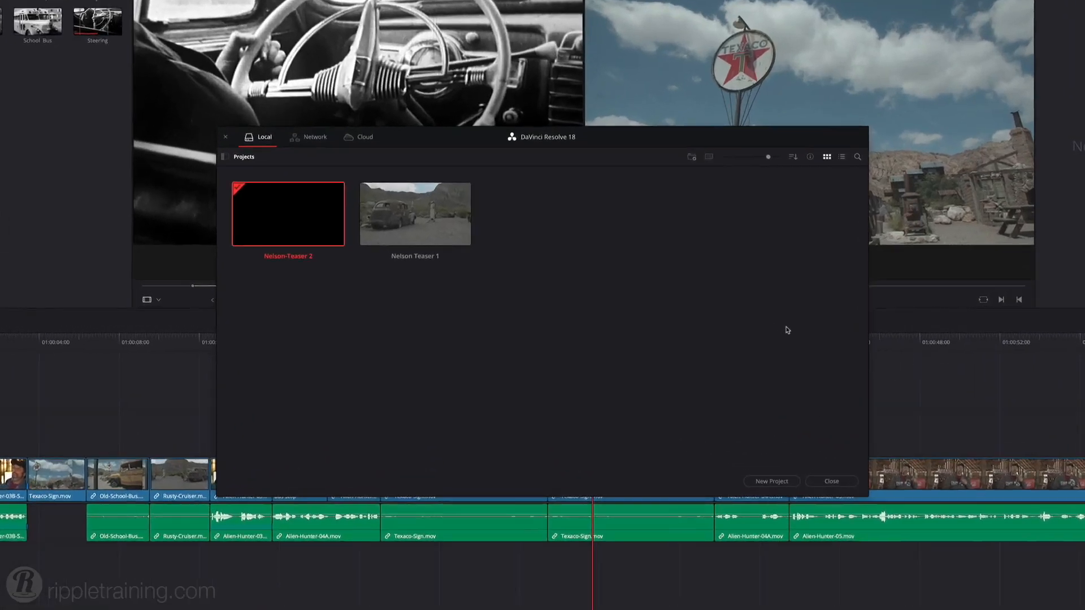
right_click(516, 328)
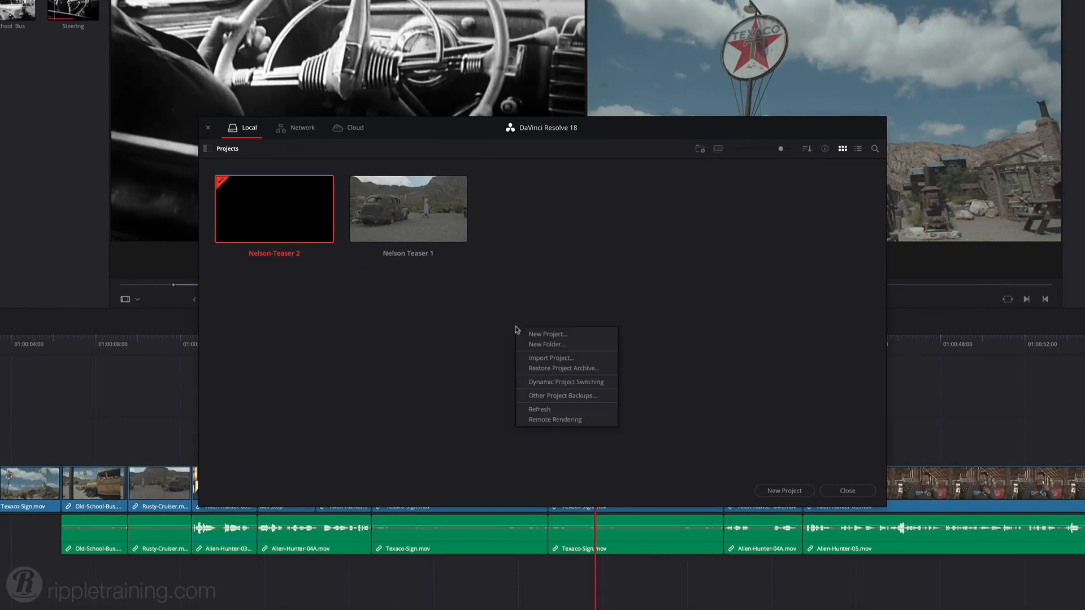
click(525, 357)
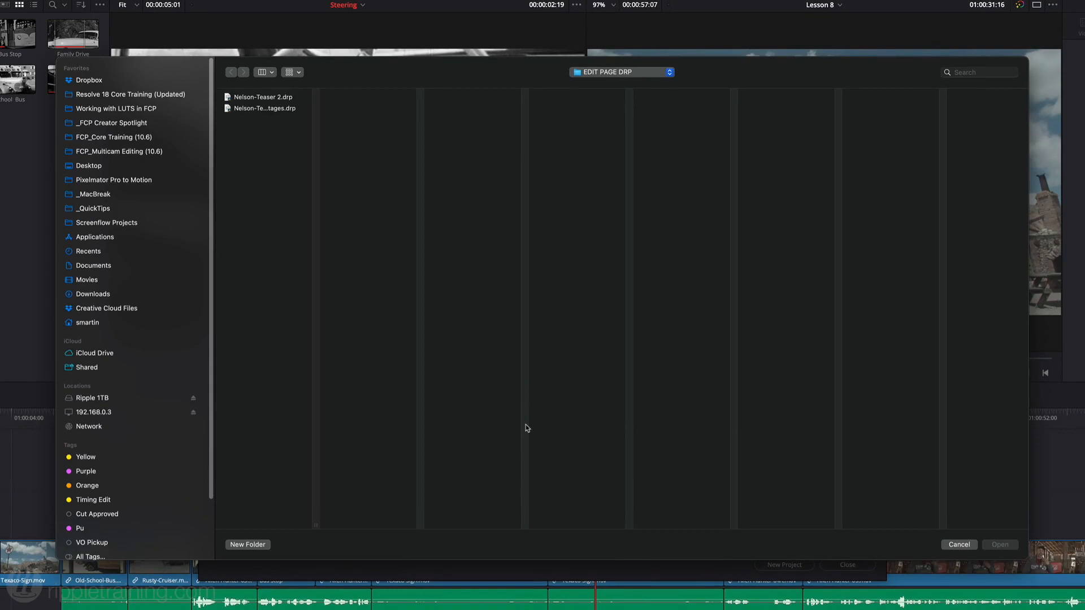
drag(316, 525, 390, 525)
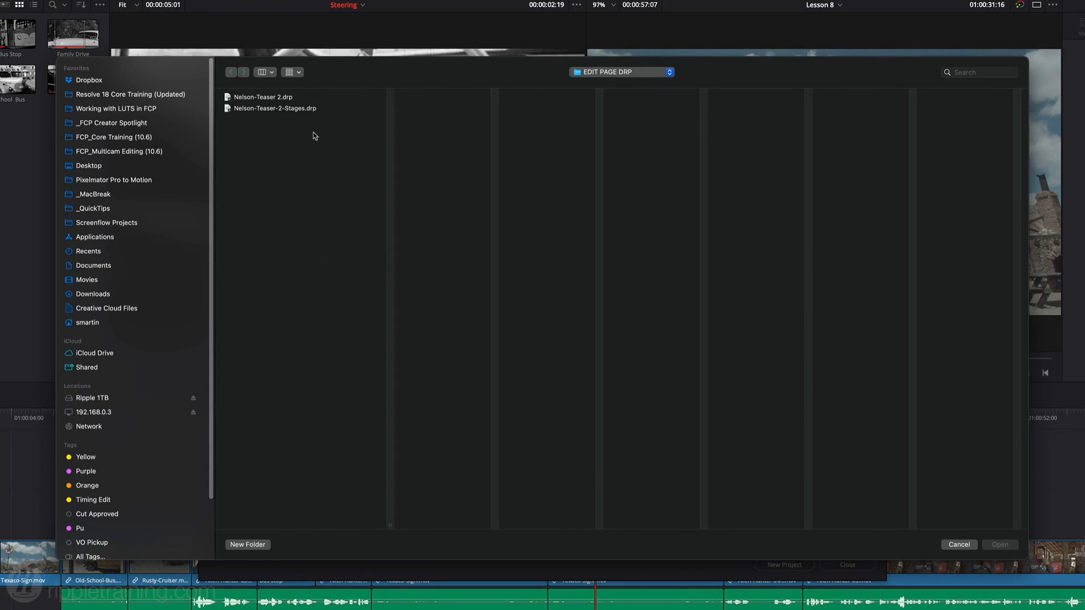
click(291, 111)
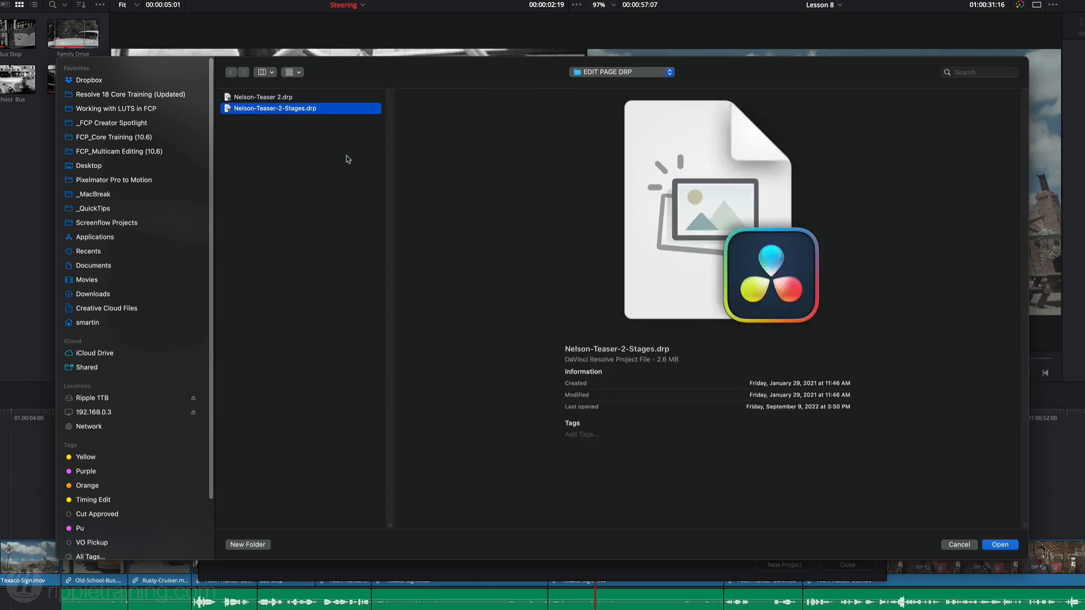
click(999, 545)
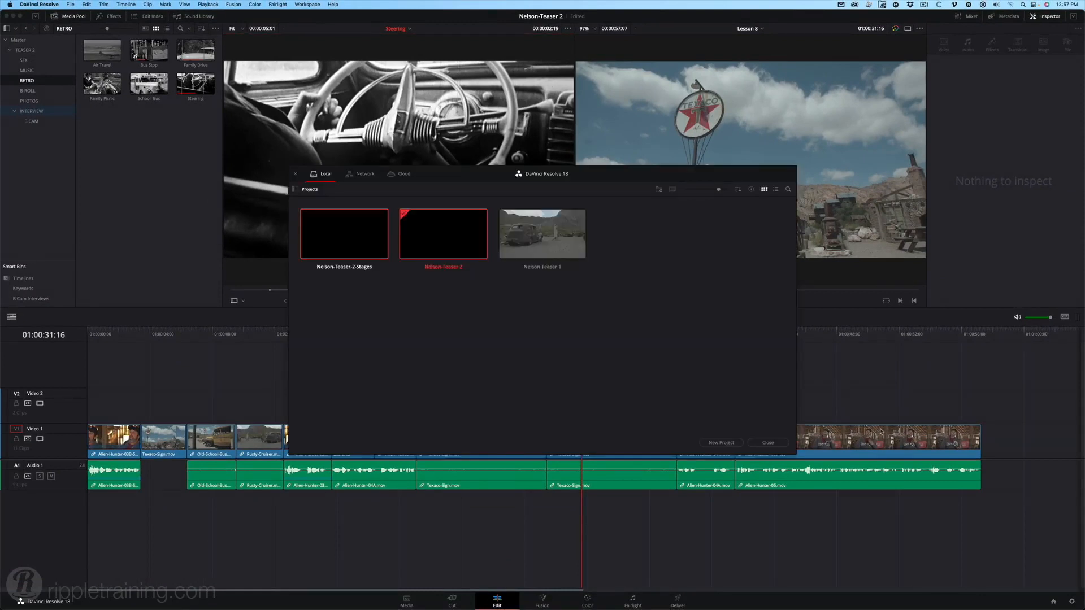
double_click(354, 249)
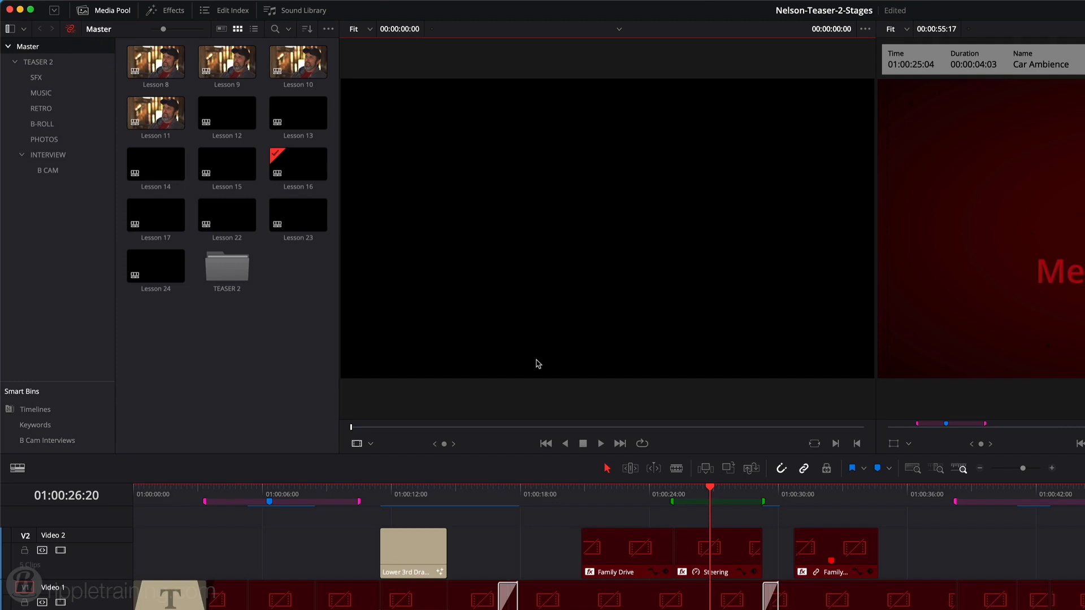
Relink all missing clips of the project to the media in the Resolve Project Files folder.
click(71, 30)
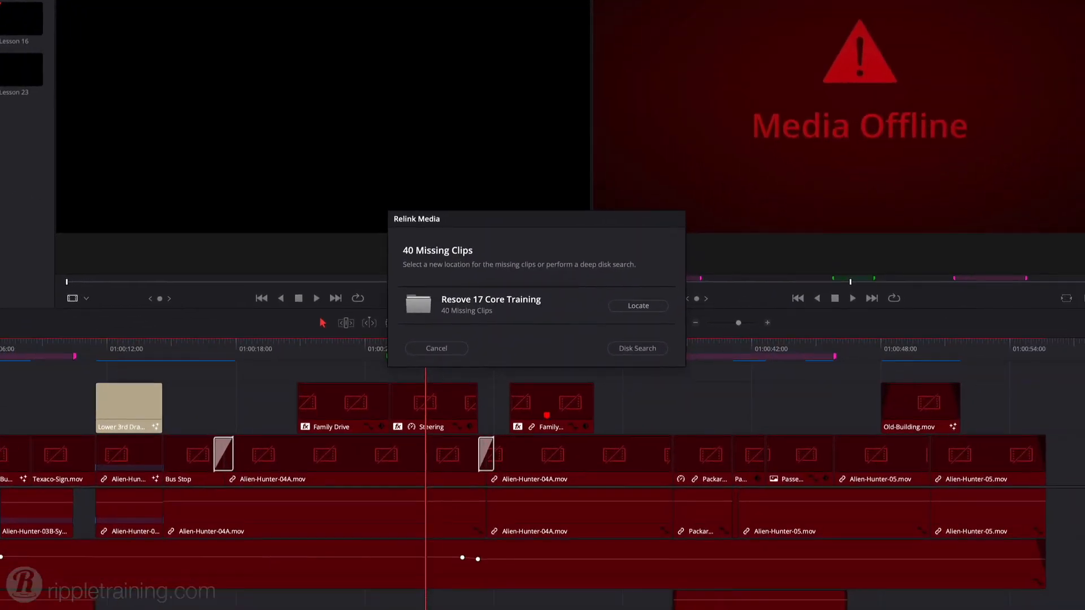
click(638, 308)
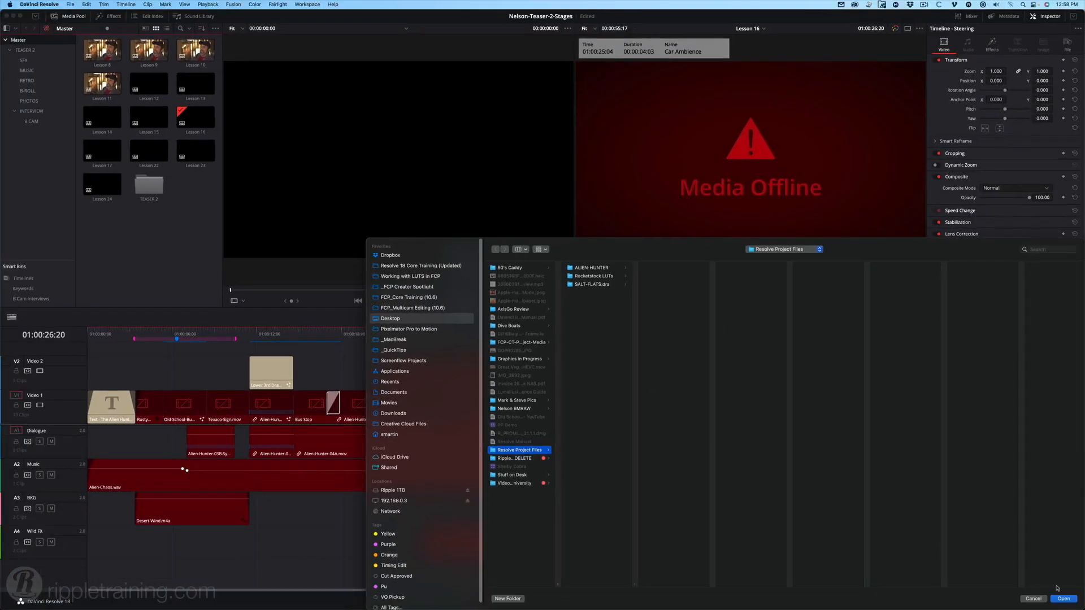
click(1063, 599)
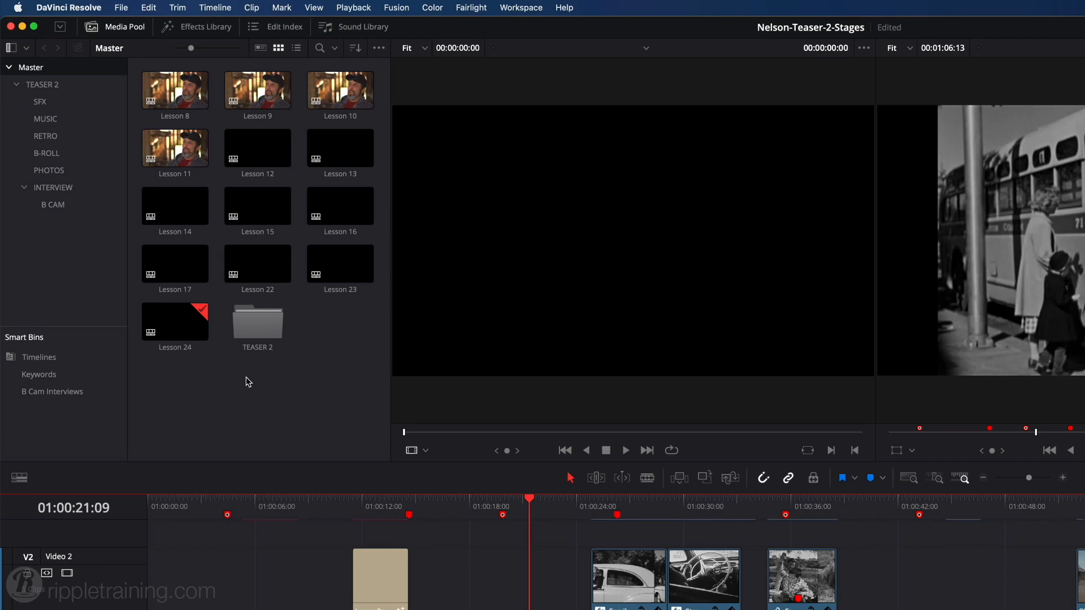
Open the Lesson 8 timeline and assign the Navy clip color to all clips in the INTERVIEW and B CAM bins.
double_click(180, 107)
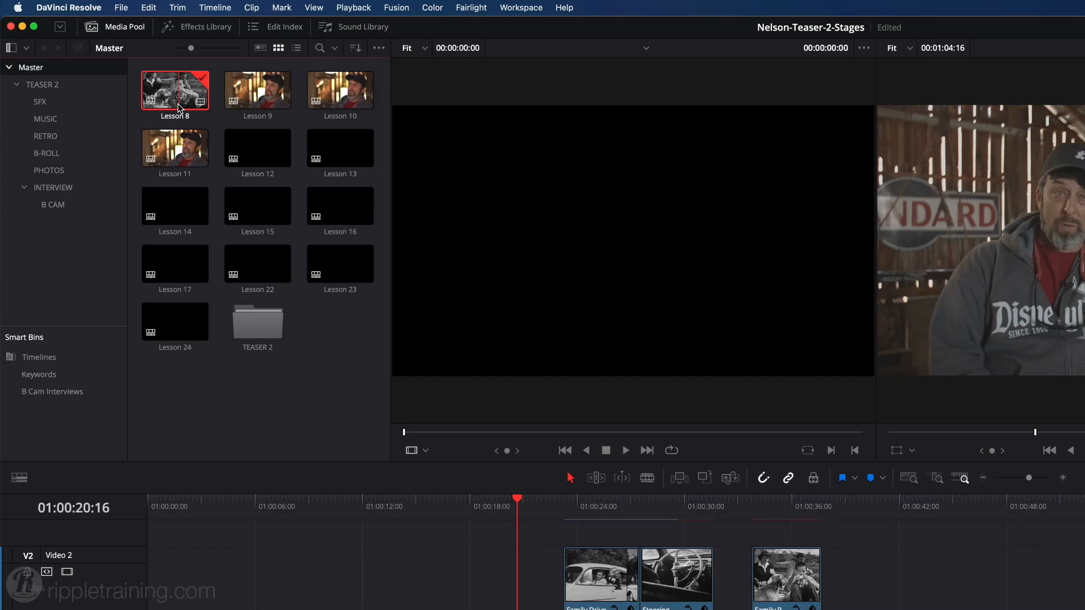
click(86, 187)
super+click(80, 204)
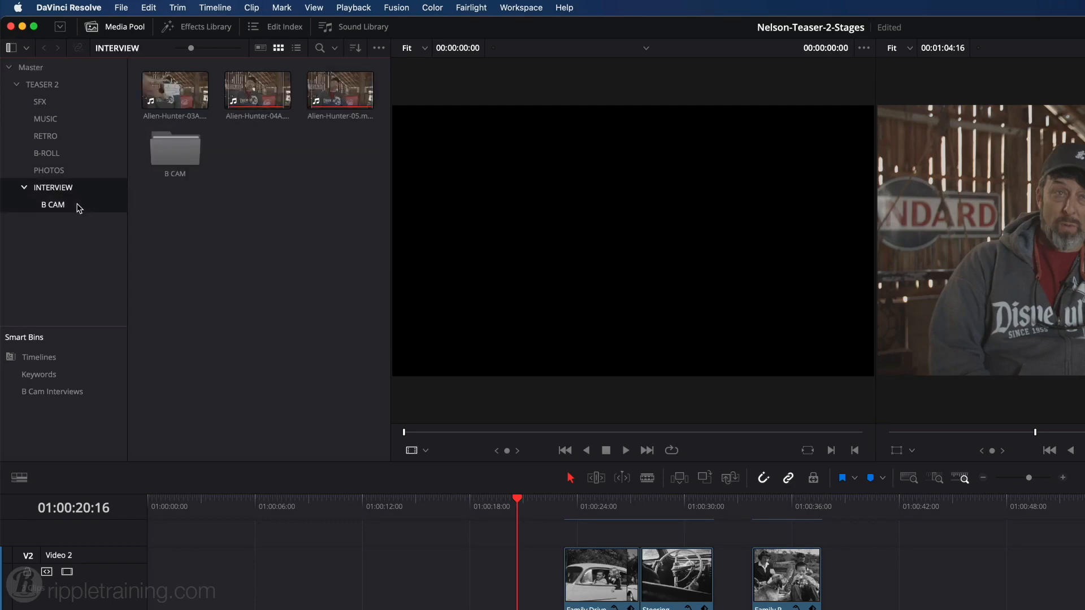
click(207, 236)
click(260, 243)
drag(351, 254, 180, 102)
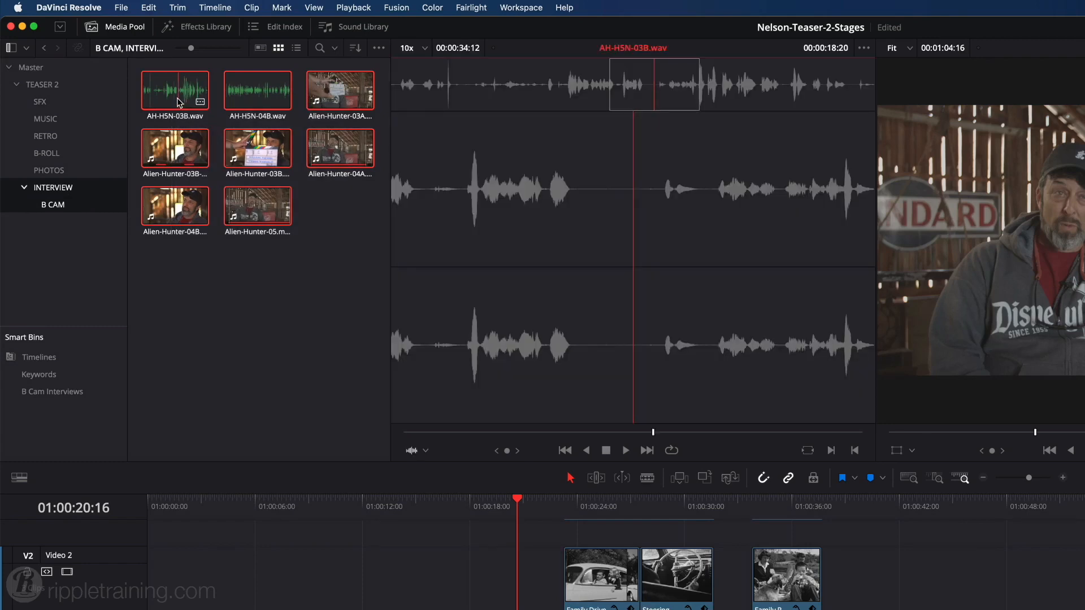
right_click(180, 102)
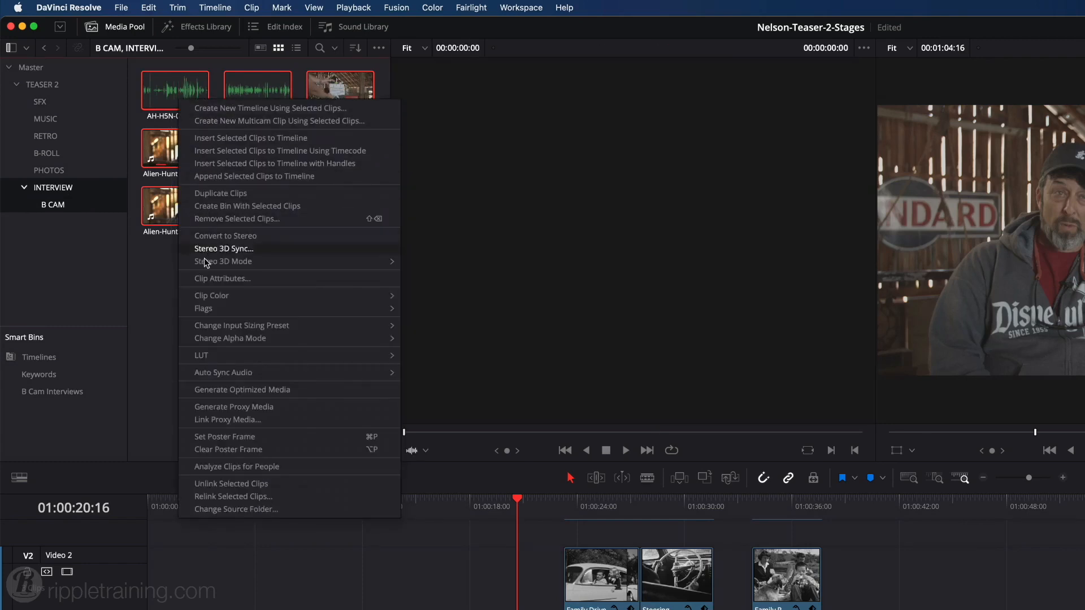
mouse_move(209, 296)
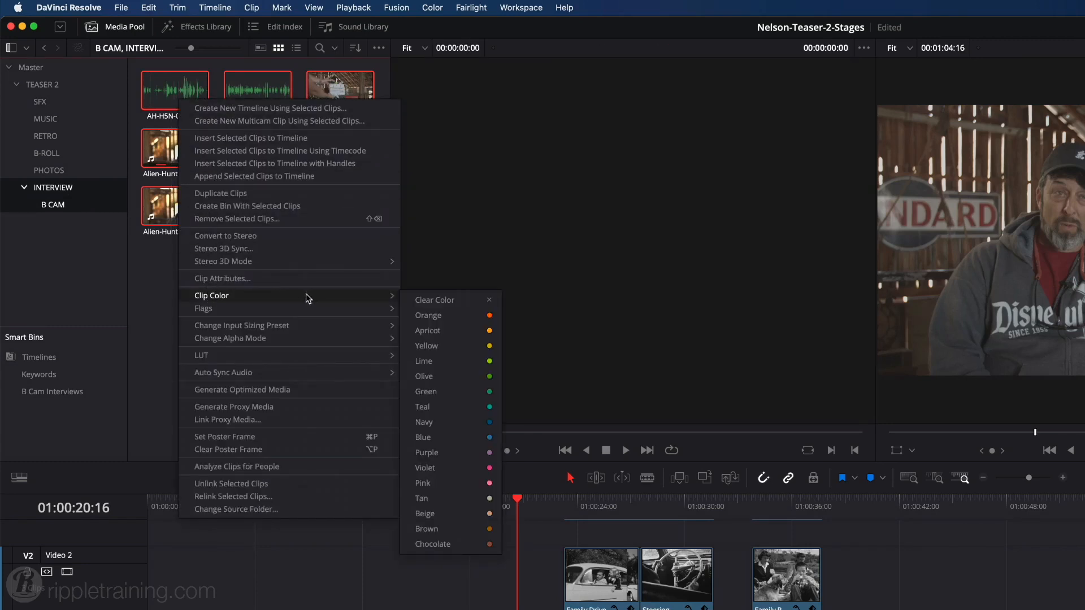
click(421, 422)
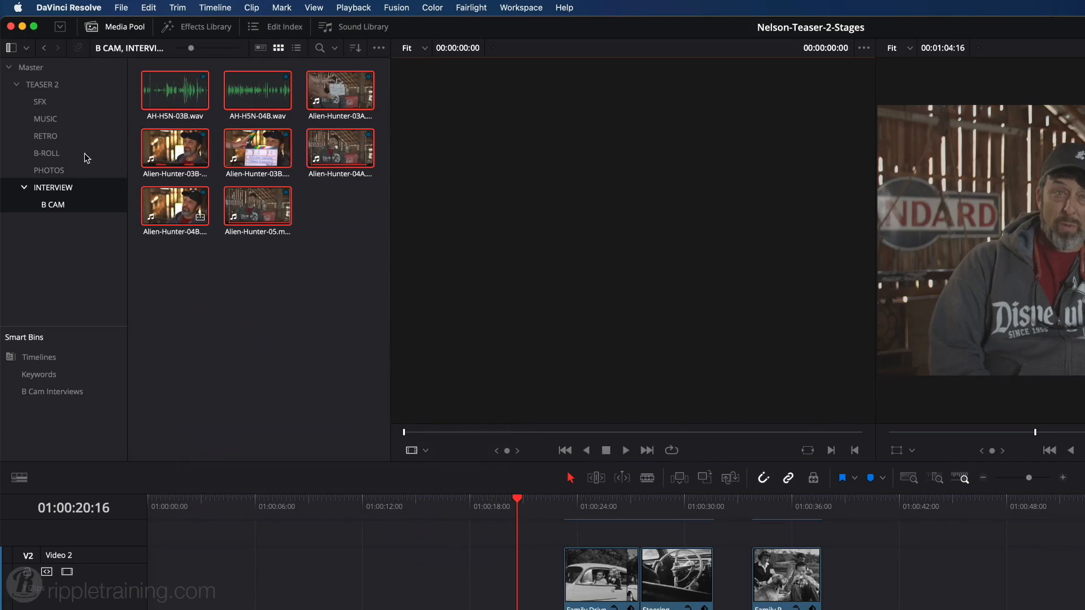
Assign the Lime clip color to all clips in the RETRO bin.
click(45, 136)
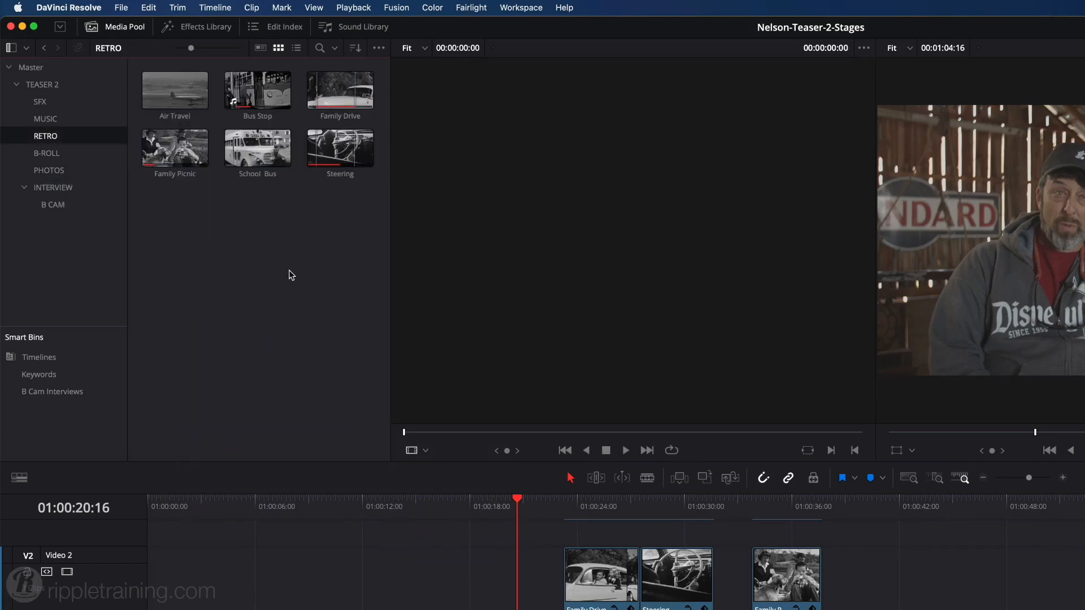
key(super+a)
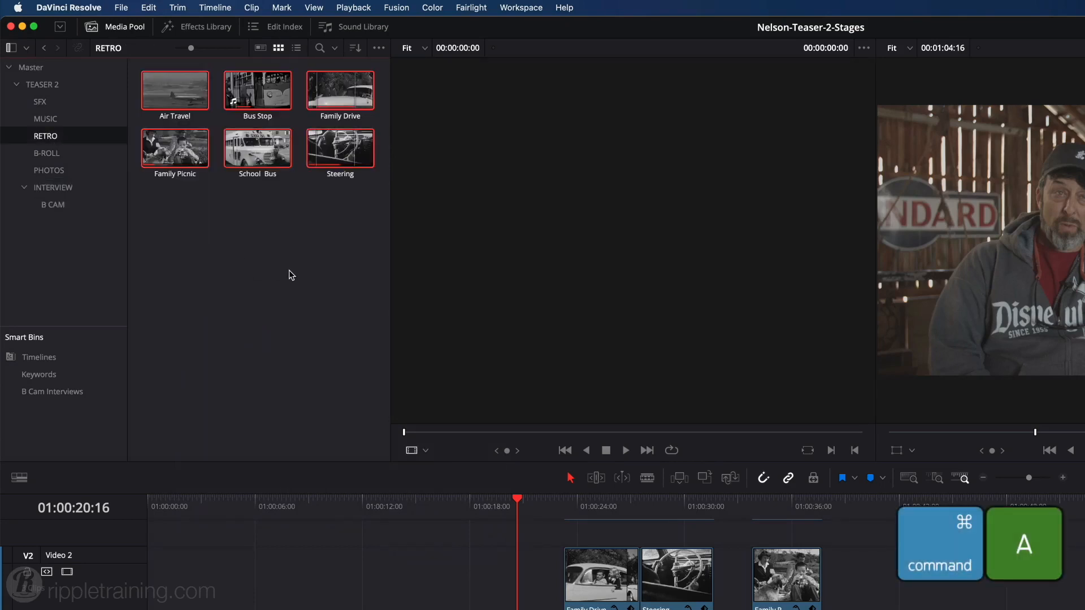
right_click(262, 165)
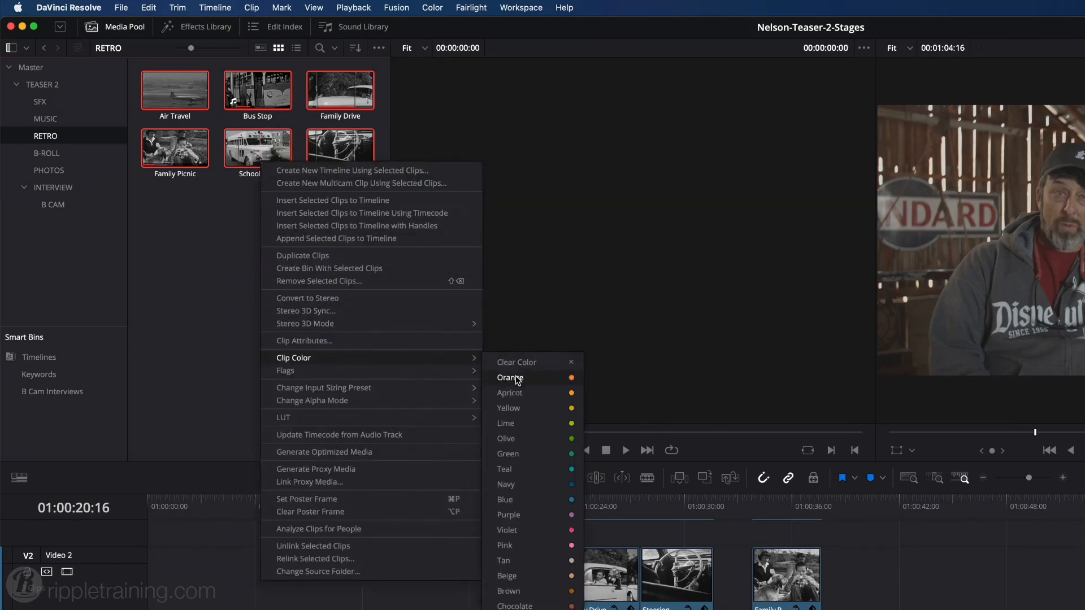
click(513, 423)
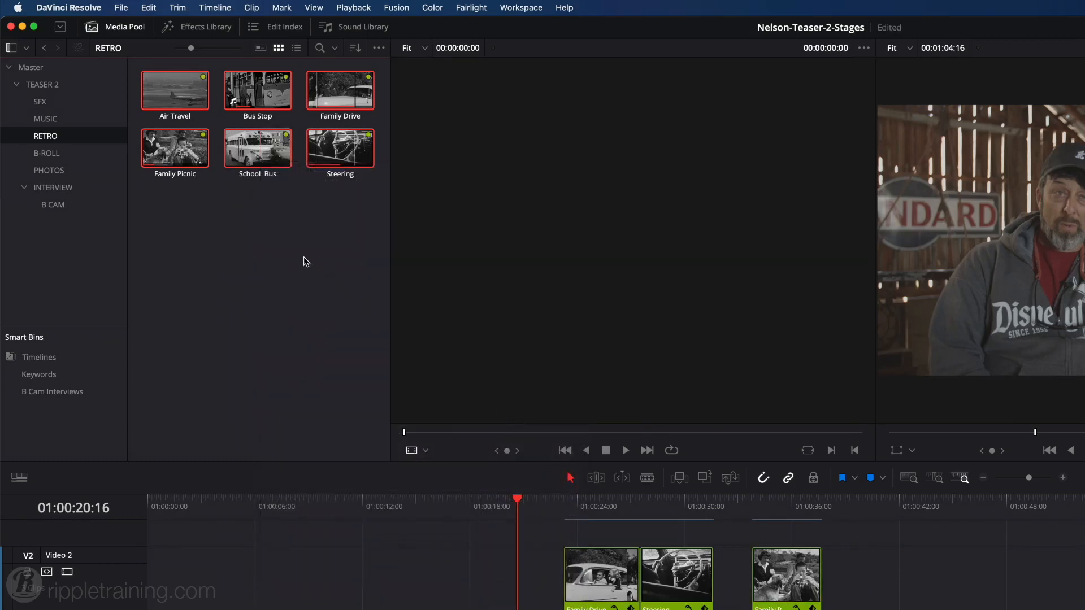
Assign the Pink clip color to all clips in the B-ROLL bin.
click(63, 157)
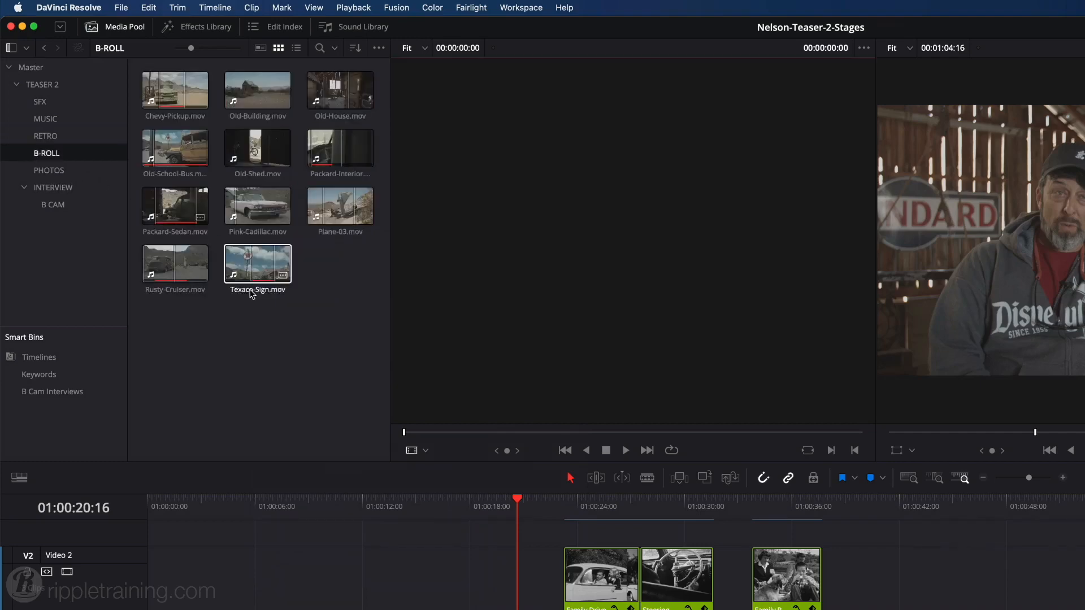
key(super+a)
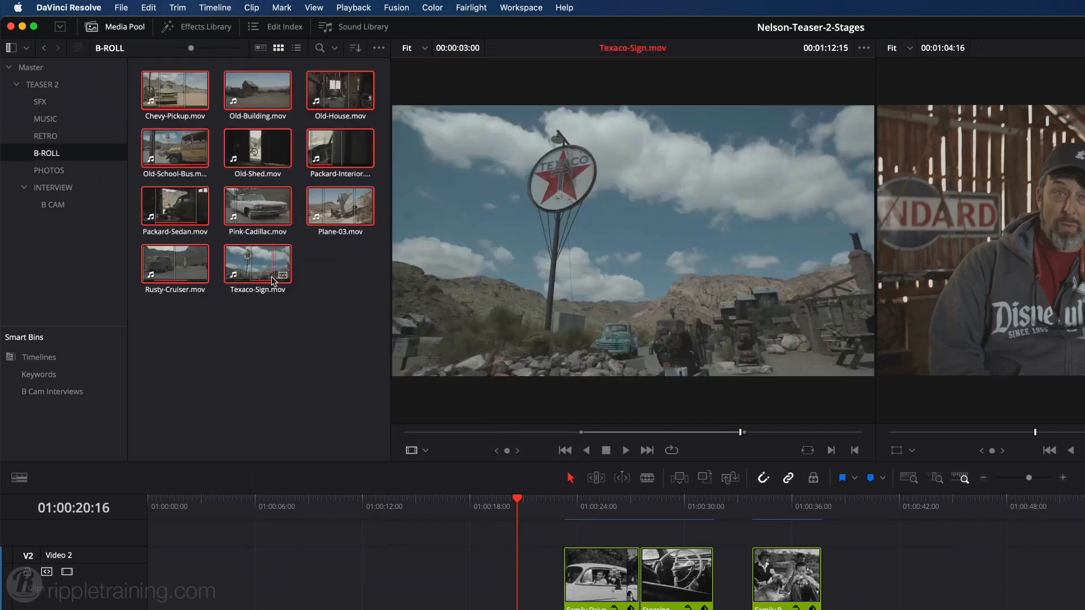
right_click(272, 280)
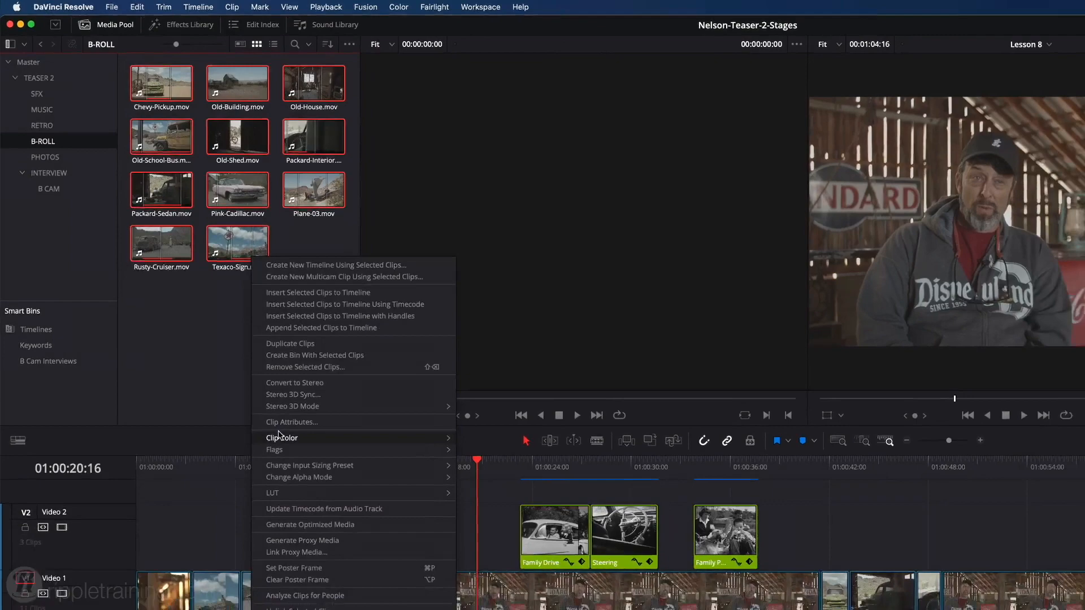
mouse_move(307, 474)
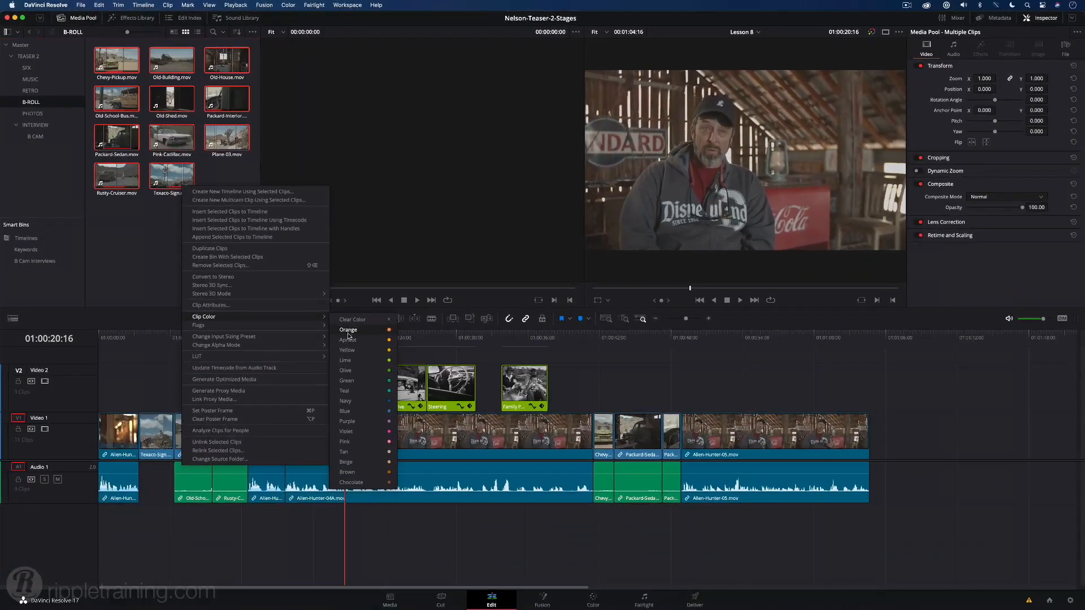
click(347, 442)
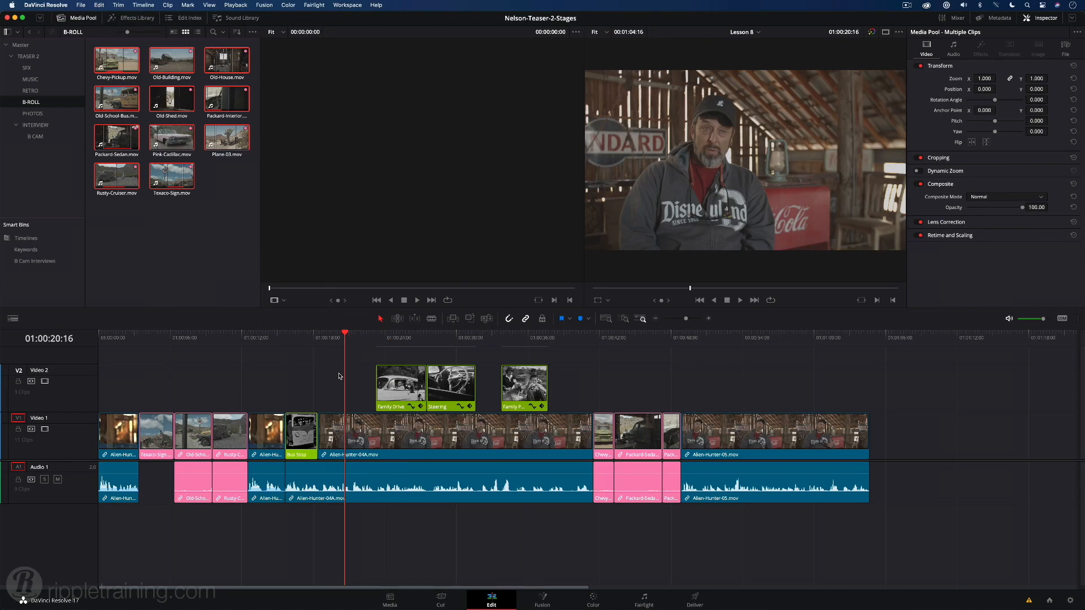
Swap the first three B-roll clips on Video 1 into the order Rusty-Cruiser, Old-School-Bus, Texaco-Sign without leaving gaps.
click(192, 345)
key(super+equal)
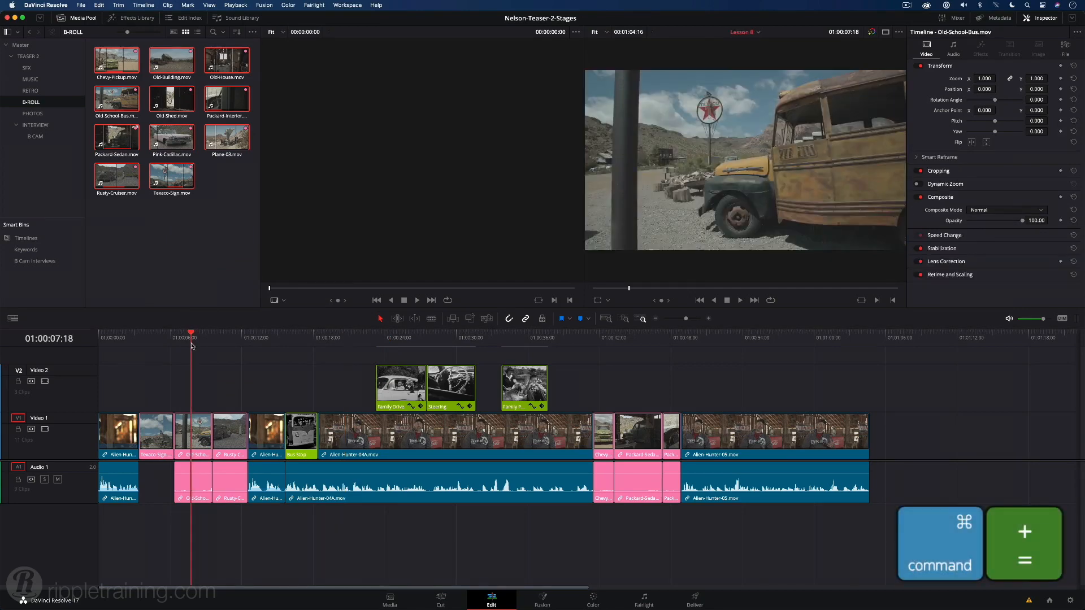
key(super+equal)
key(super+equal)
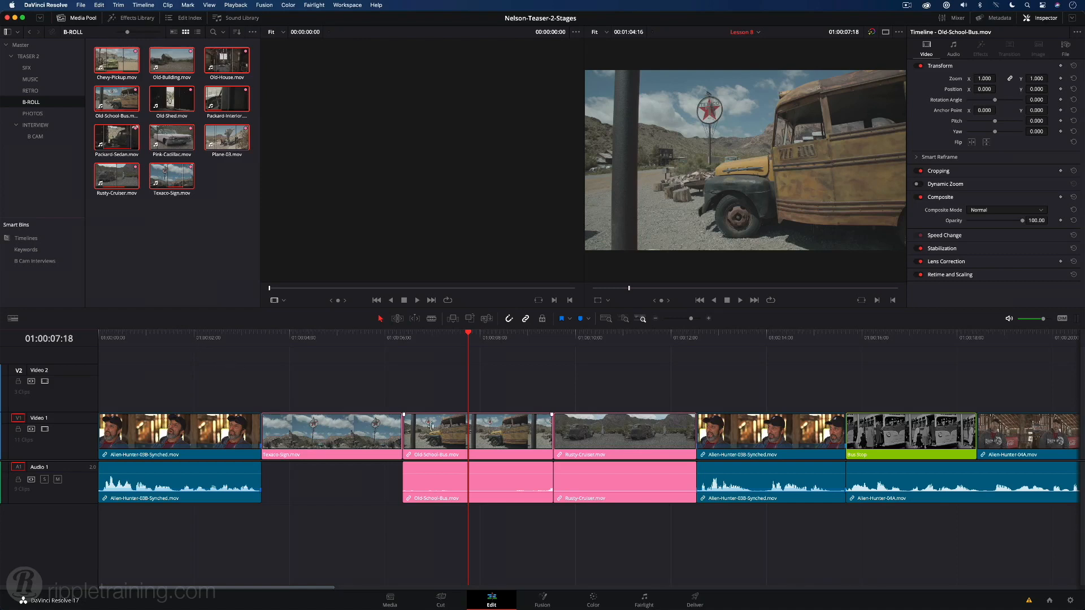
click(609, 440)
drag(609, 439, 456, 440)
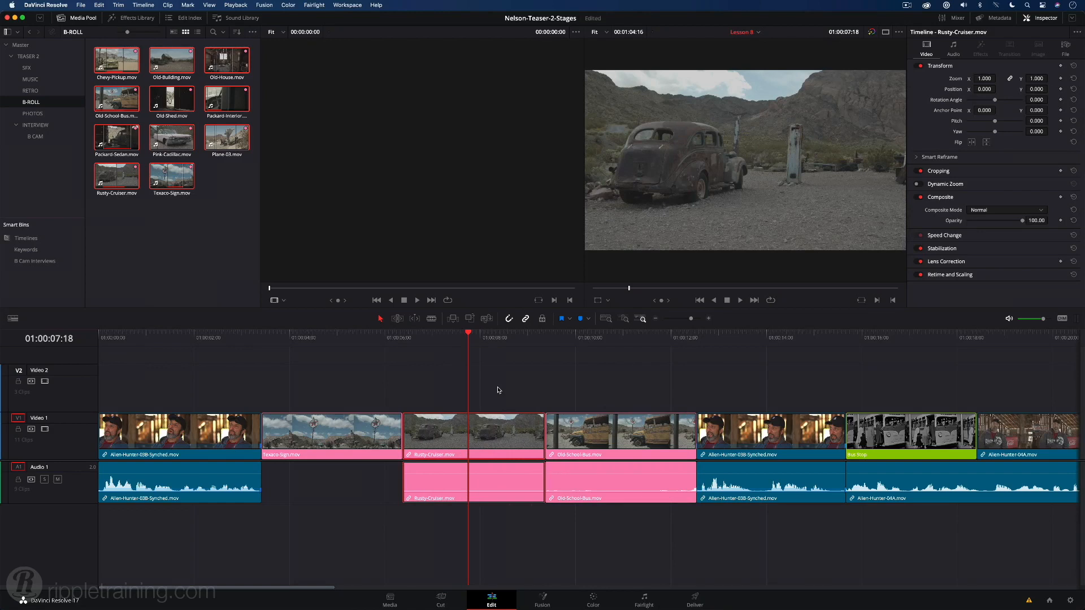
drag(497, 390, 389, 428)
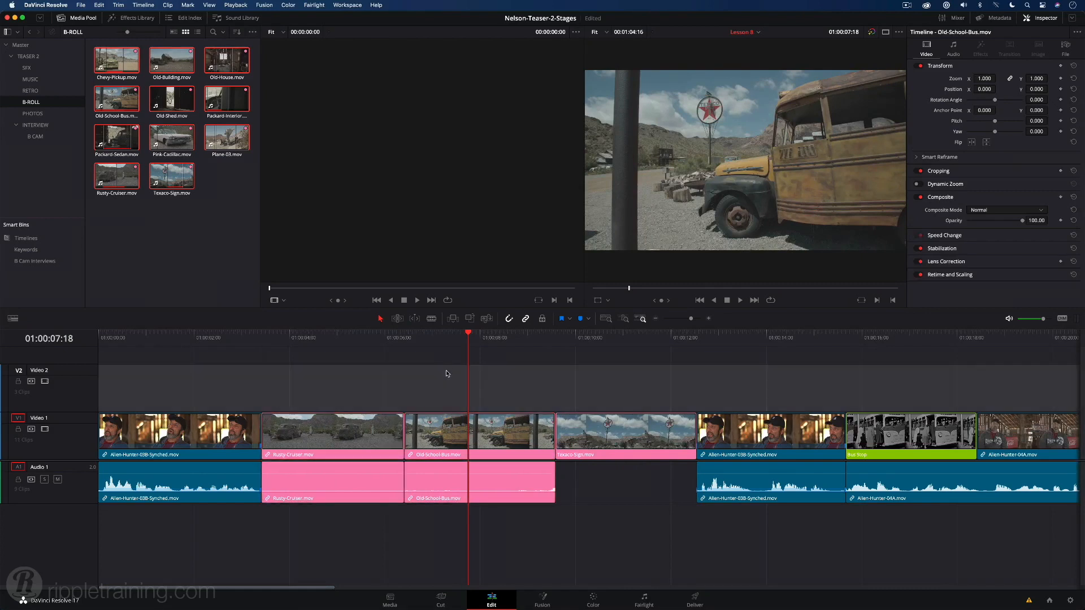
Play the timeline from the start of the Rusty-Cruiser clip to review the rearranged B-roll.
key(Up)
key(Up)
key(space)
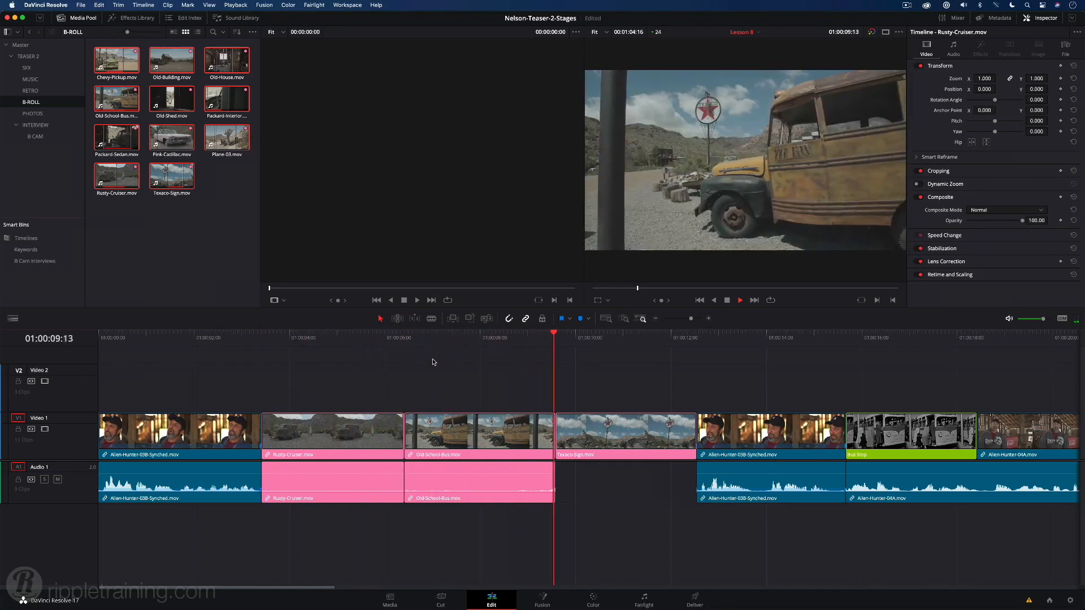
key(space)
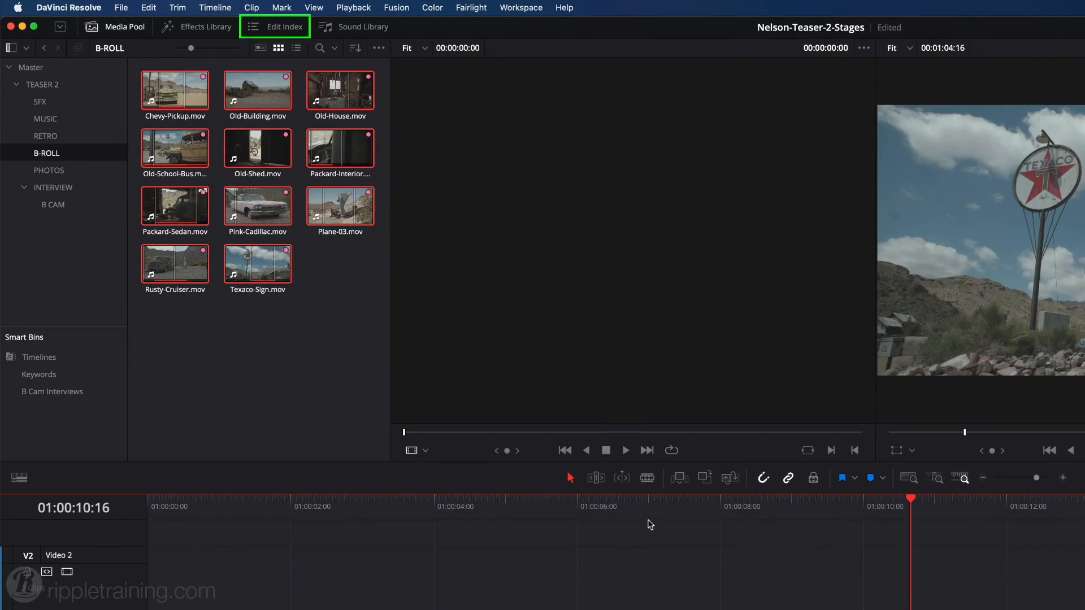
Open the Edit Index, widen its Name column, and jump to the Chevy-Pickup video edit from the list.
click(284, 28)
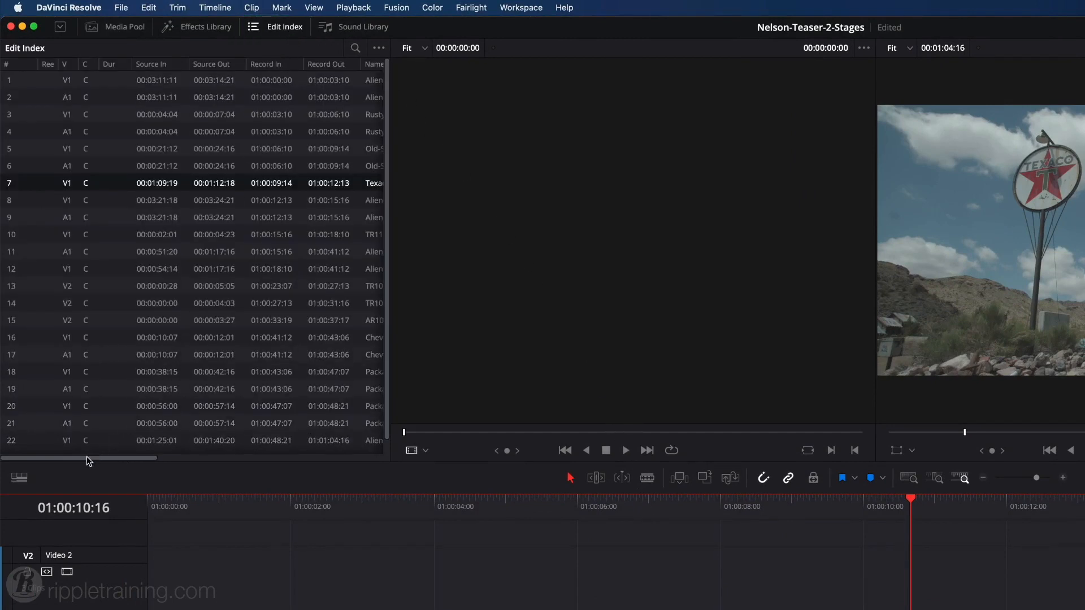
drag(69, 456, 187, 458)
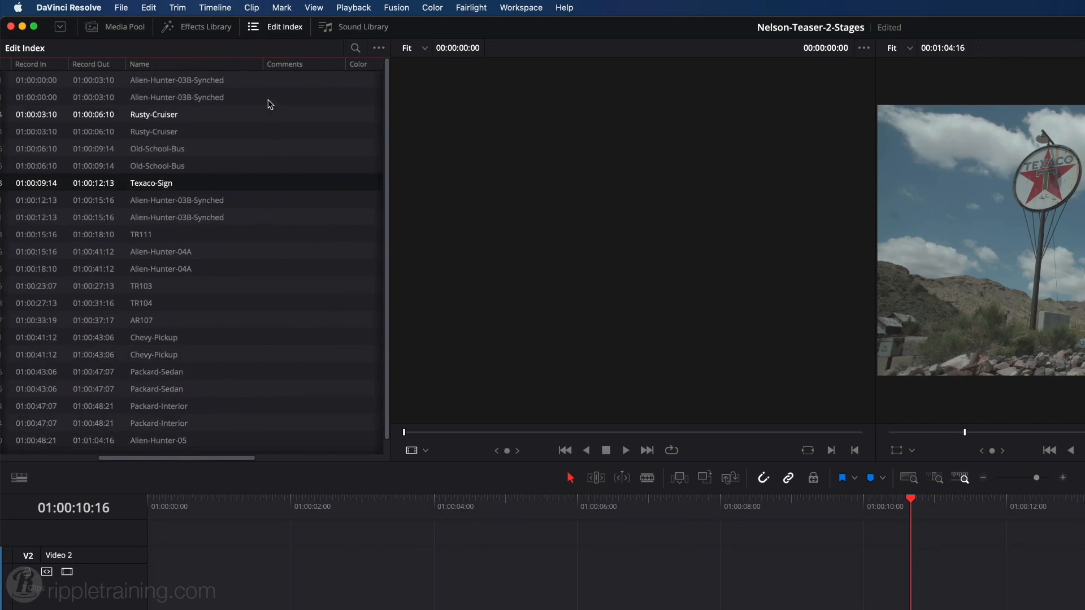
drag(262, 64, 354, 64)
click(157, 338)
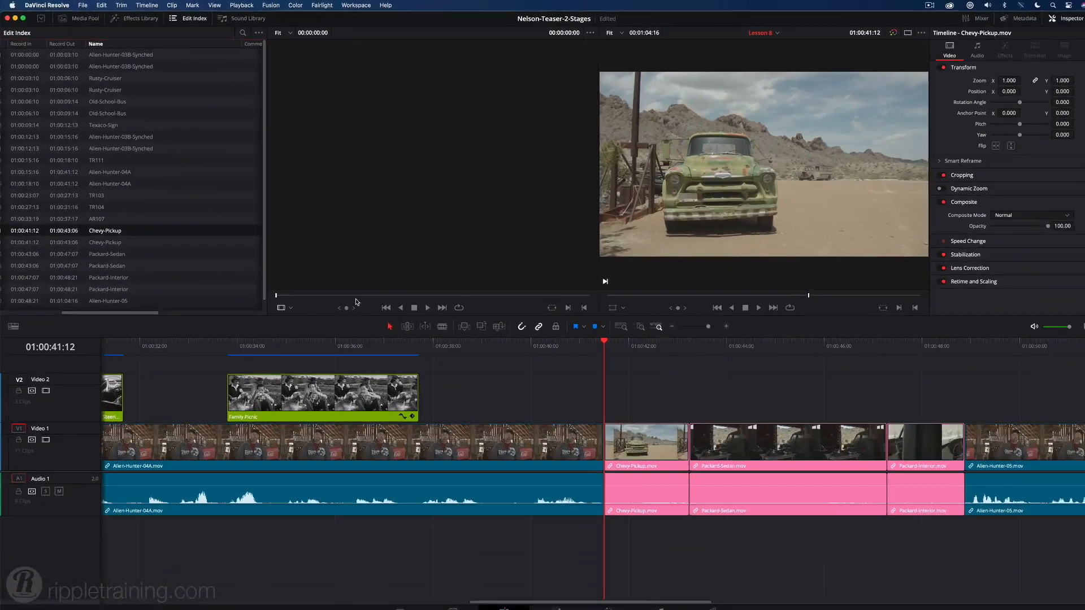
Try deleting the Chevy-Pickup clip while leaving a gap in the timeline, and undo the deletion.
click(615, 439)
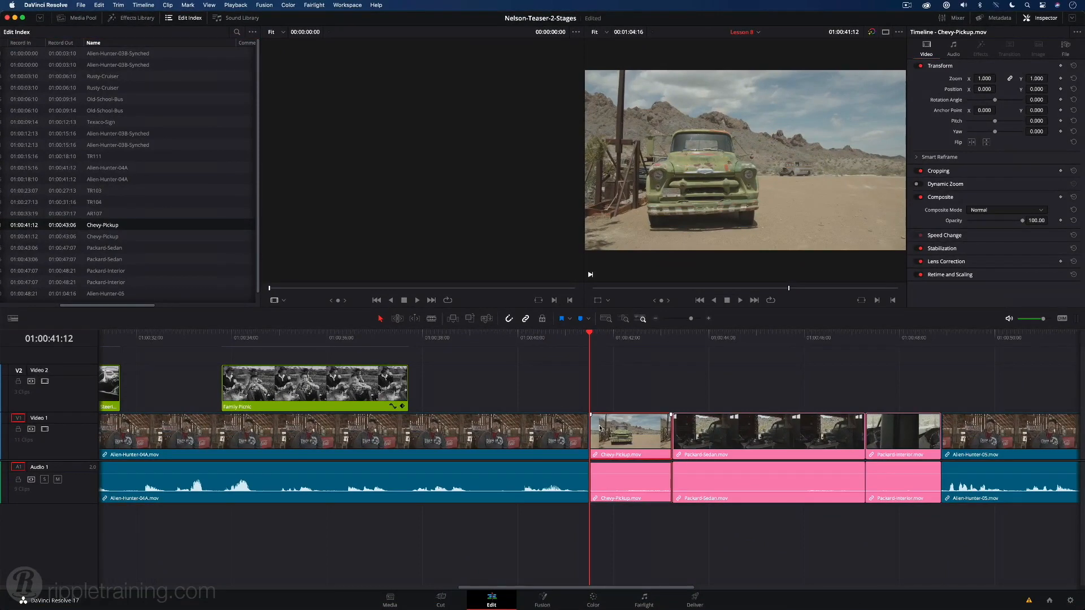
key(BackSpace)
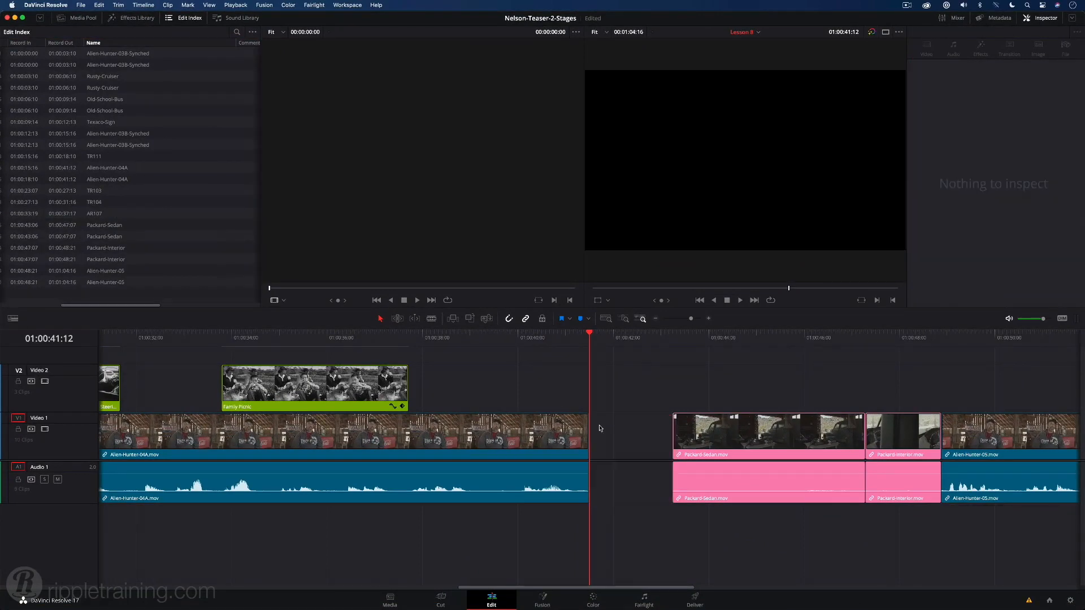
key(super+z)
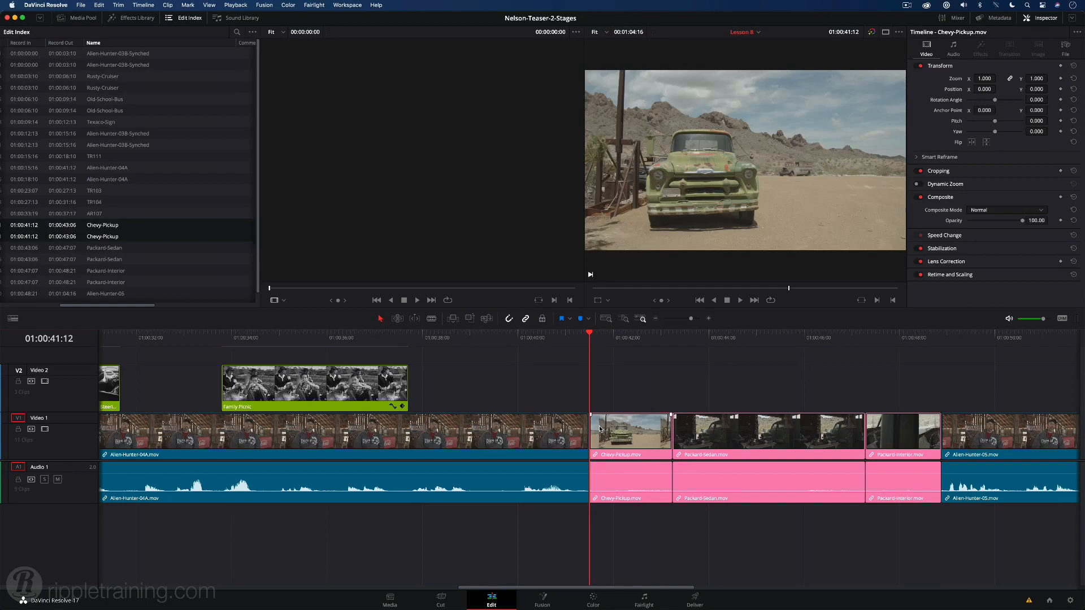
Ripple delete the Chevy-Pickup clip so that its gap closes.
click(600, 429)
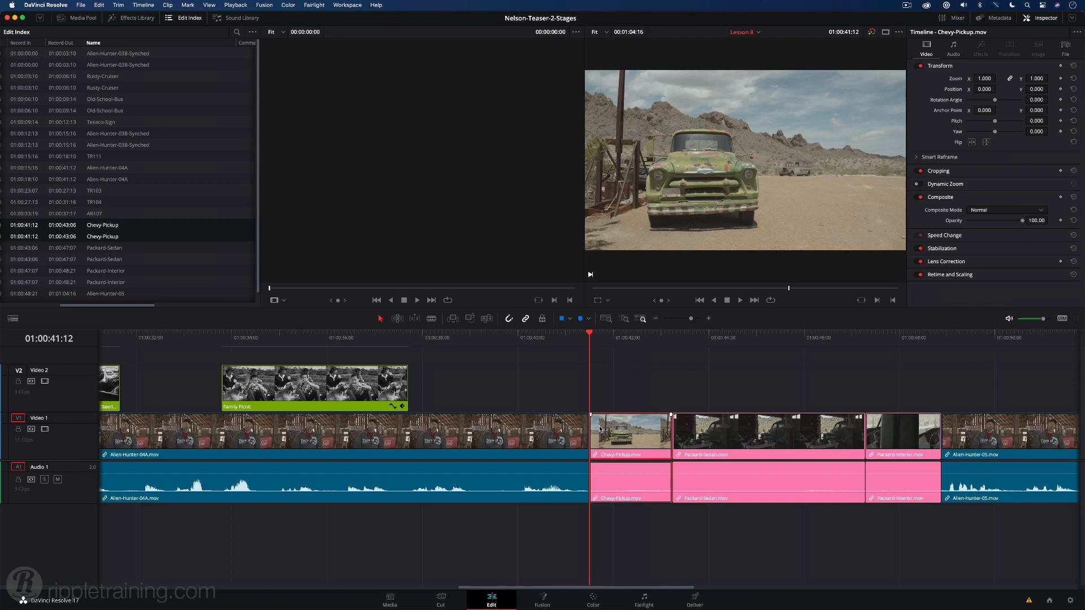
key(shift+Delete)
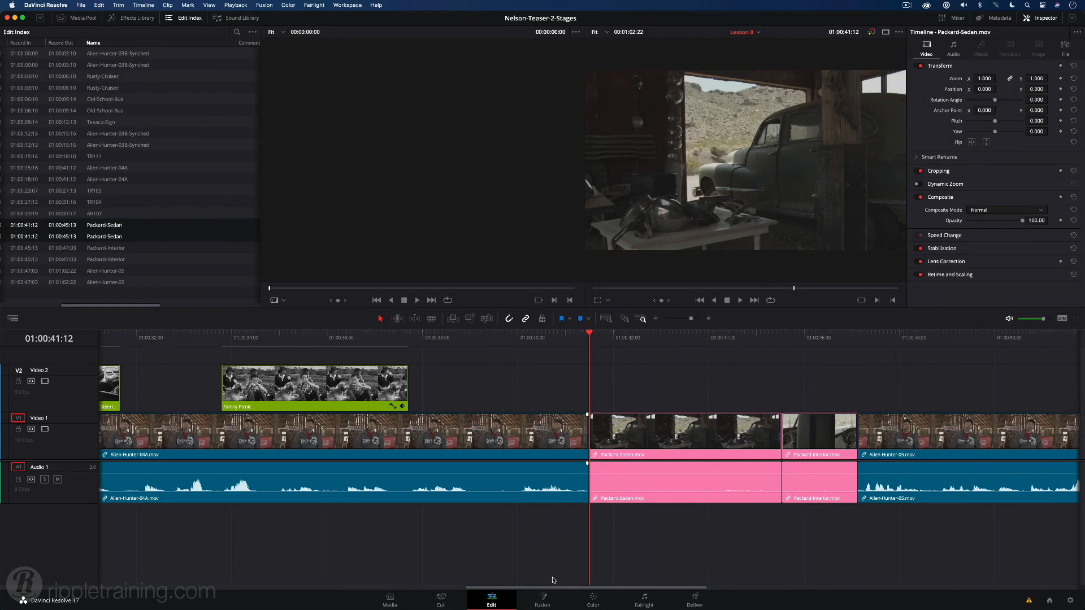
Scrub through the Rusty-Cruiser clip near the timeline's start to check its linked camera audio.
drag(545, 588, 328, 376)
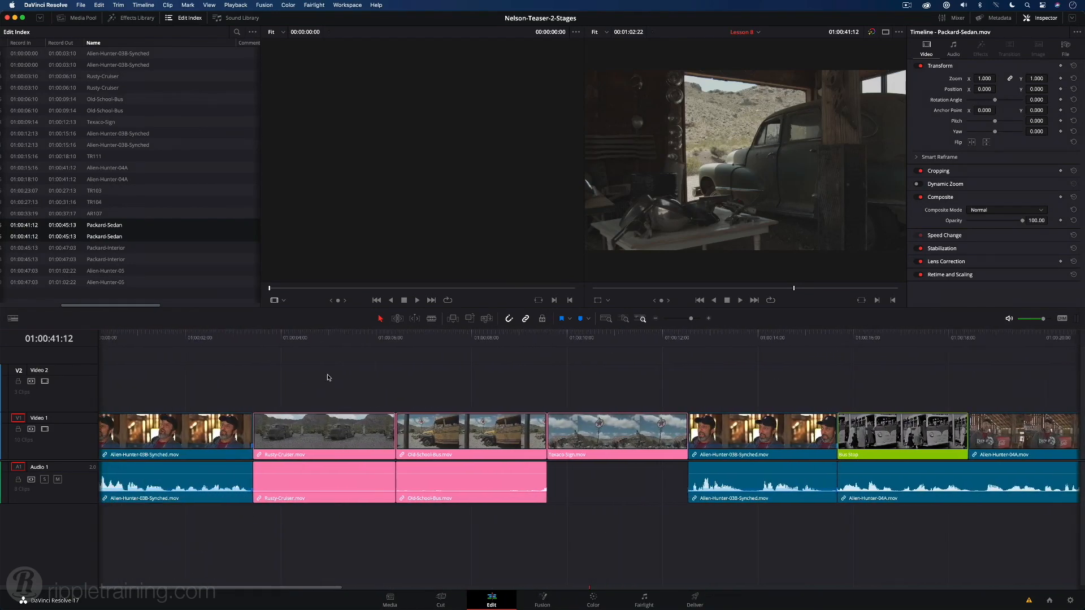
click(308, 340)
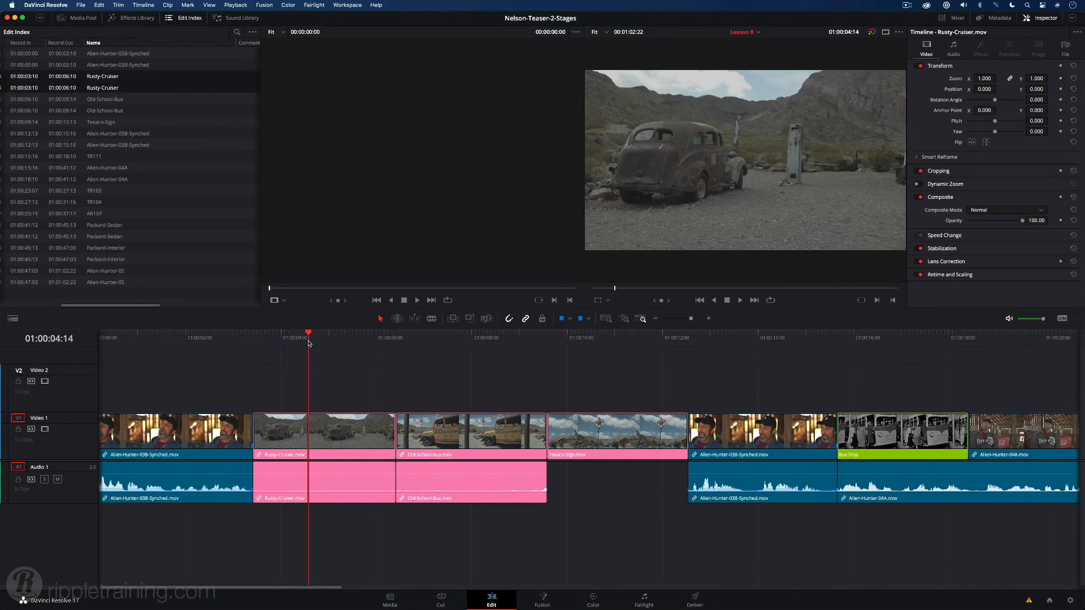
drag(309, 343, 356, 368)
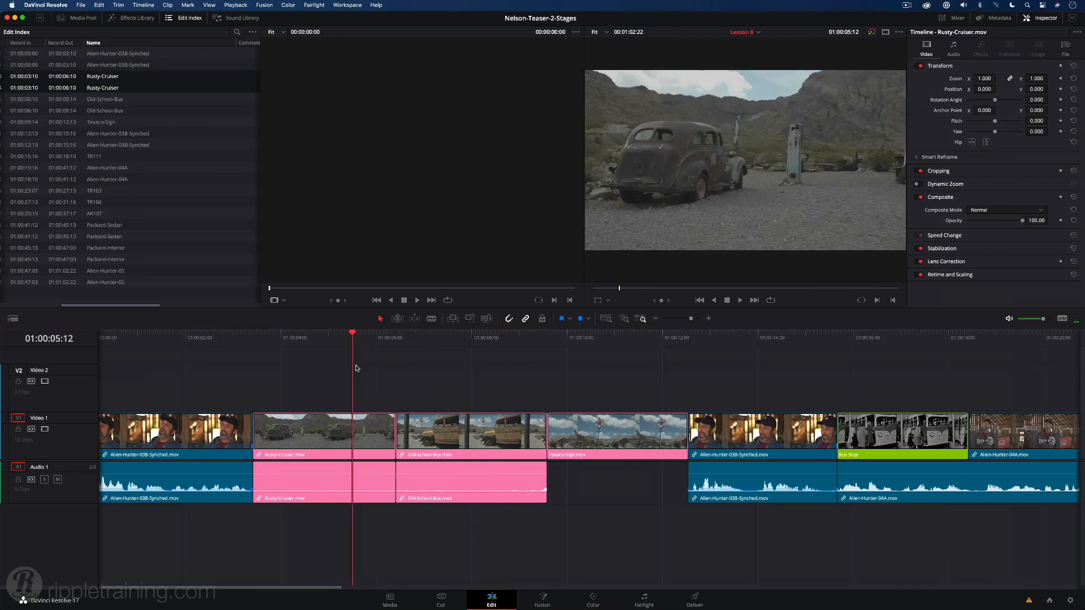
click(361, 485)
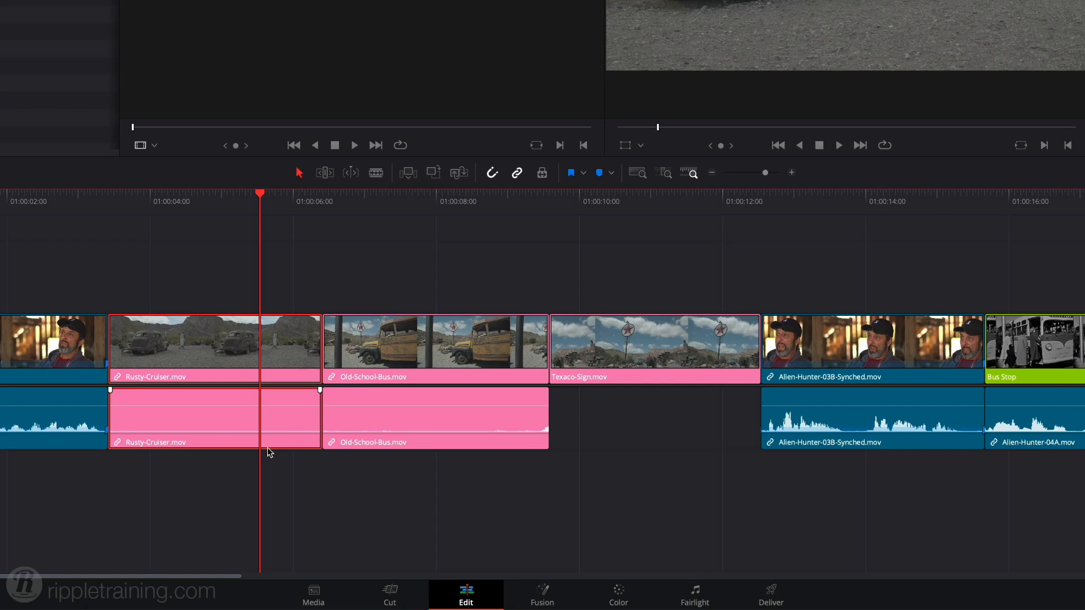
click(270, 474)
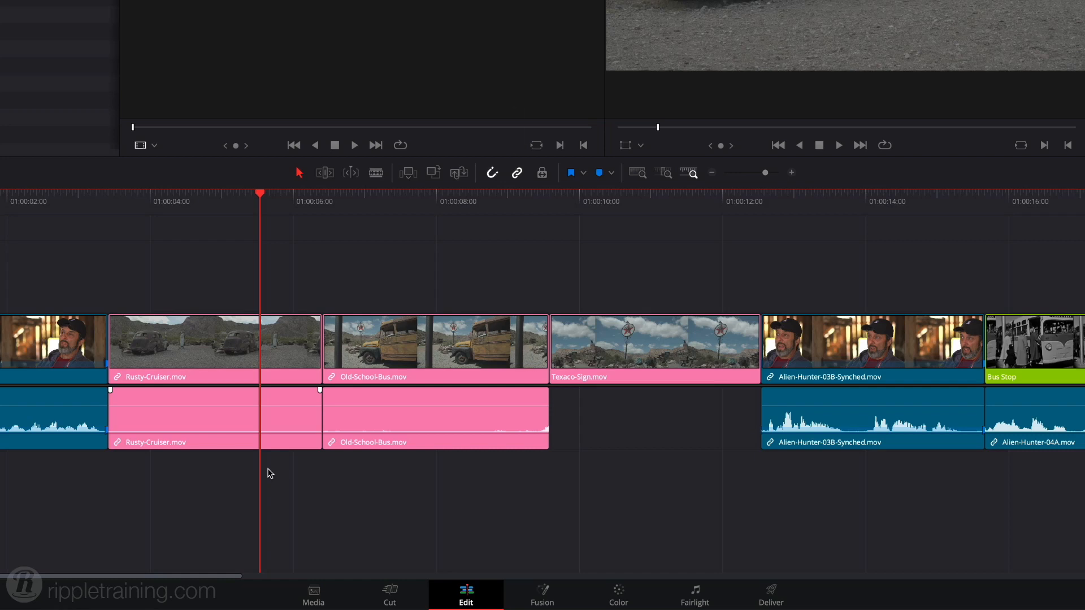
Turn off linked selection and delete only the audio of the Rusty-Cruiser clip.
click(518, 173)
click(270, 428)
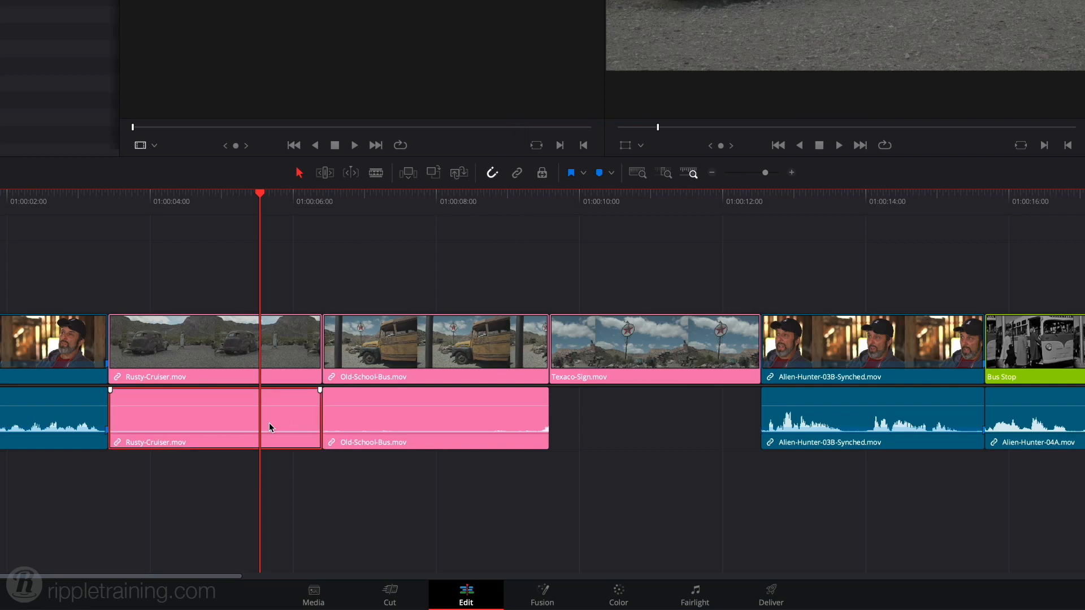
key(BackSpace)
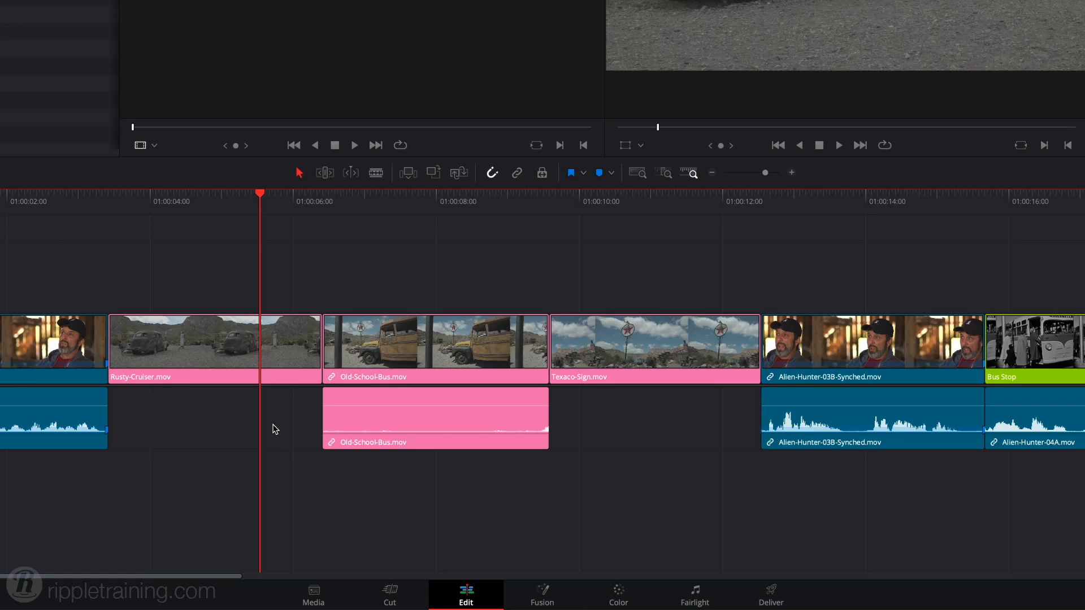
Try shifting the Old-School-Bus audio 6 frames and the second Alien-Hunter-03B-Synched audio 9 frames earlier, and undo both moves.
click(386, 425)
drag(386, 425, 367, 424)
drag(847, 403, 819, 402)
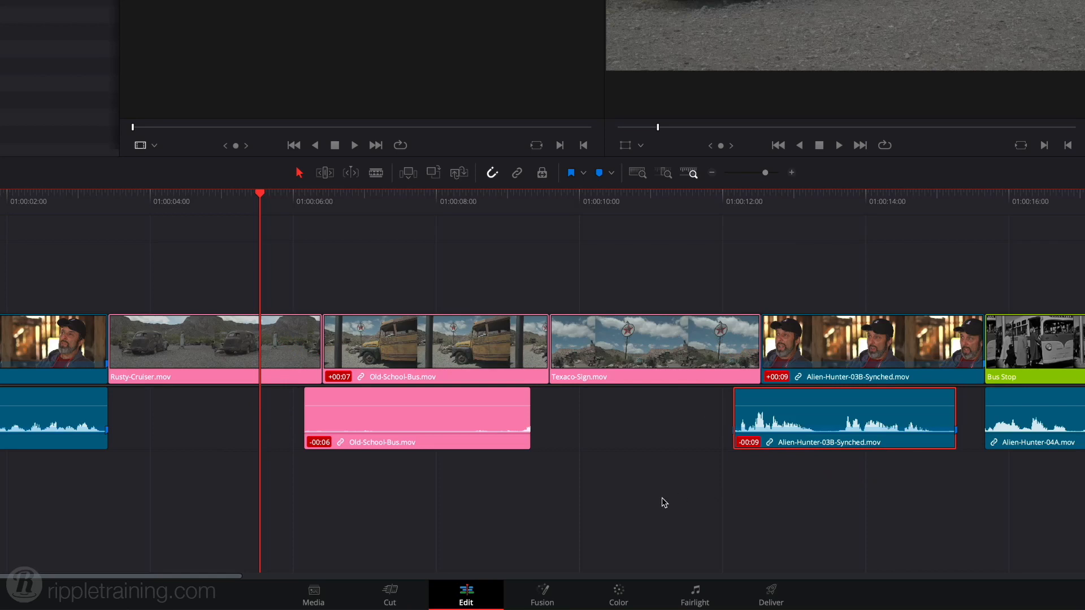
key(ctrl+z)
key(ctrl+z)
key(ctrl+z)
key(ctrl+z)
key(ctrl+z)
key(ctrl+z)
key(ctrl+z)
key(ctrl+z)
key(ctrl+z)
key(ctrl+z)
key(ctrl+z)
key(ctrl+z)
key(ctrl+z)
key(ctrl+z)
key(ctrl+z)
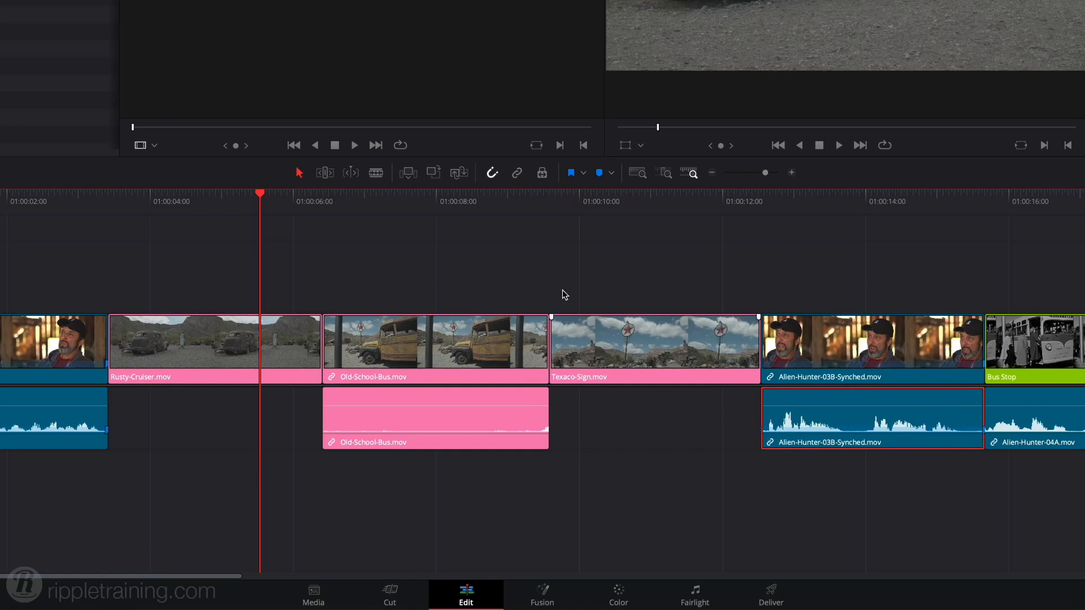
Turn linked selection back on and delete only the audio of the Old-School-Bus clip, temporarily overriding the link.
click(516, 172)
key(alt)
alt+click(442, 418)
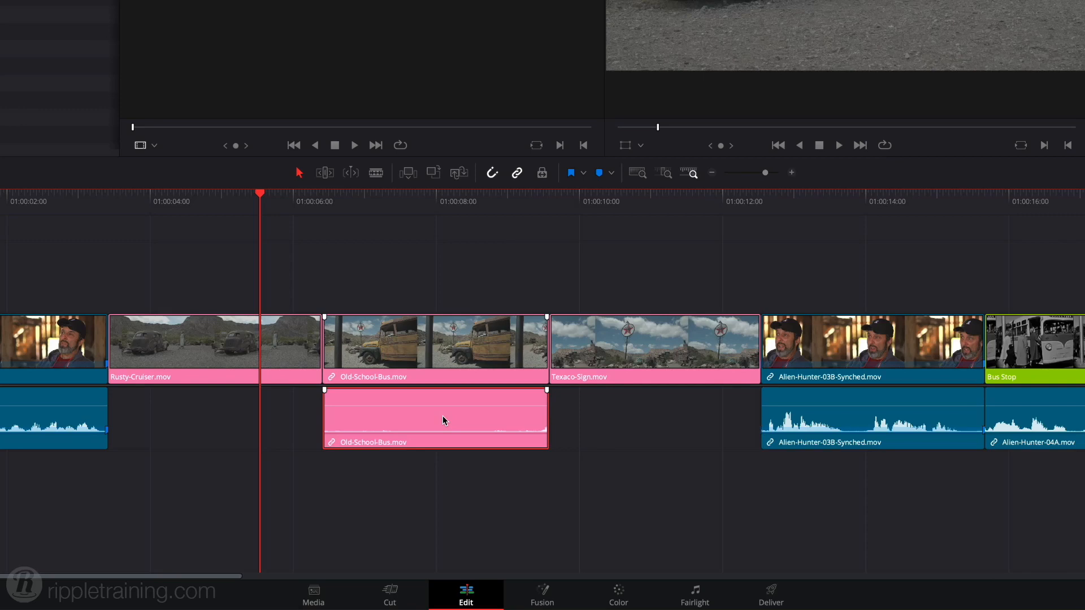
key(Delete)
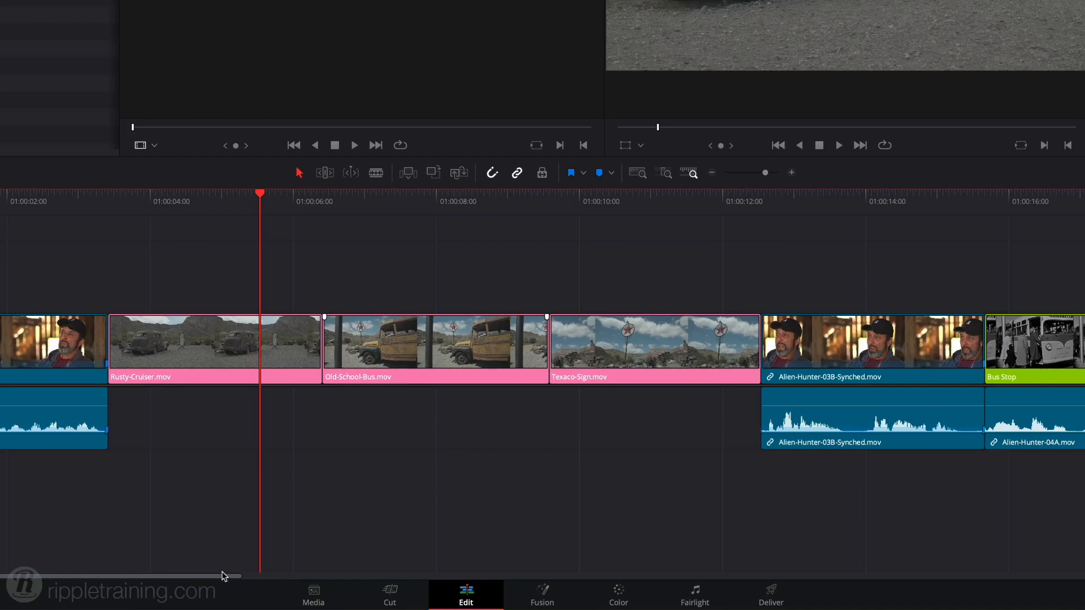
Play the Alien-Hunter-05 interview clip at the end of the timeline from its start.
drag(211, 579, 378, 566)
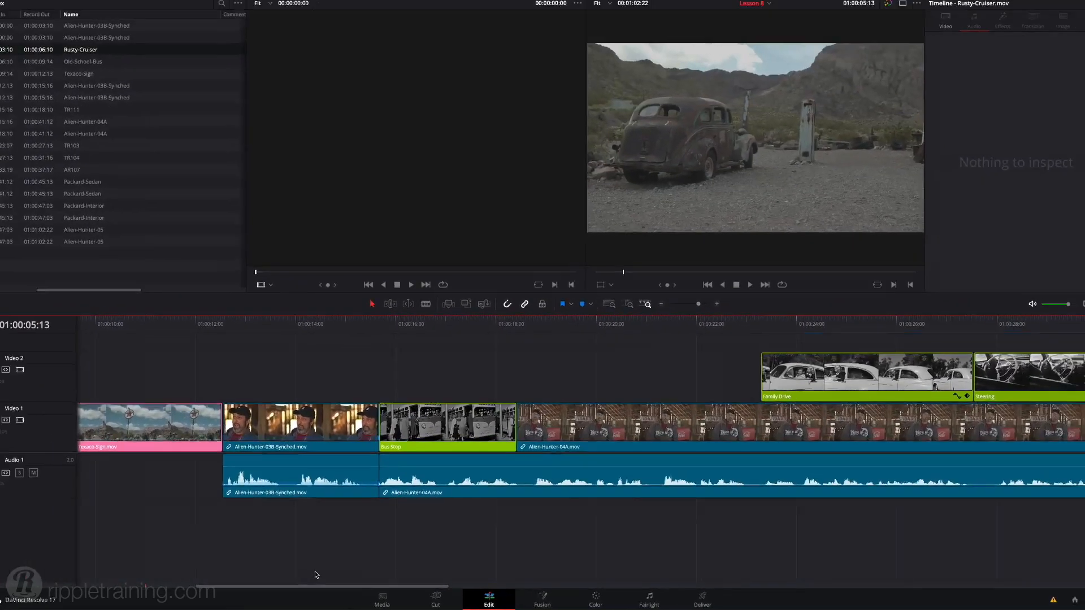
drag(315, 574, 710, 576)
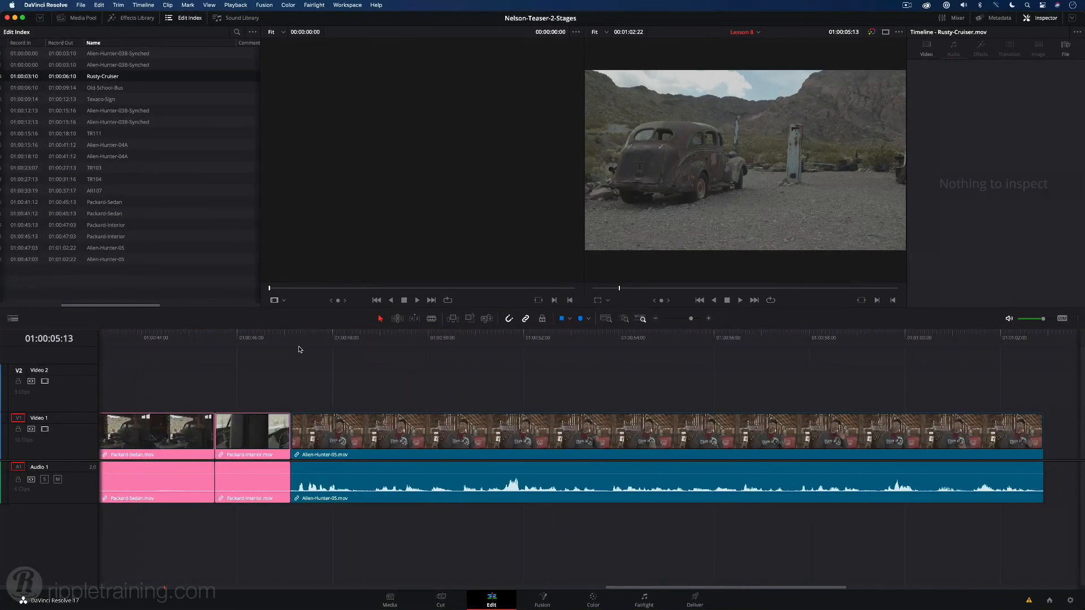
click(300, 349)
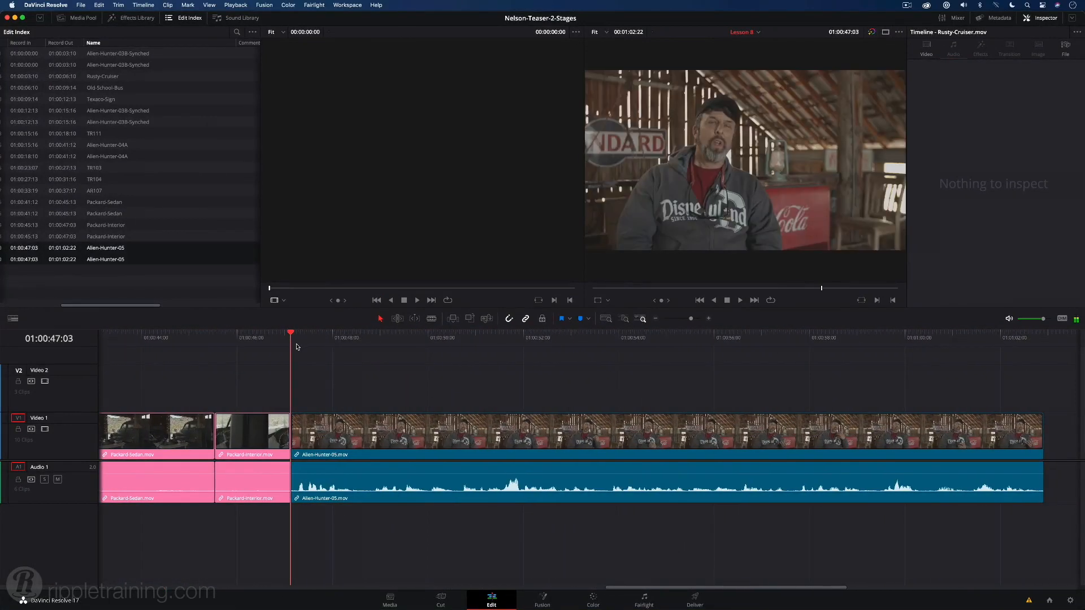
key(space)
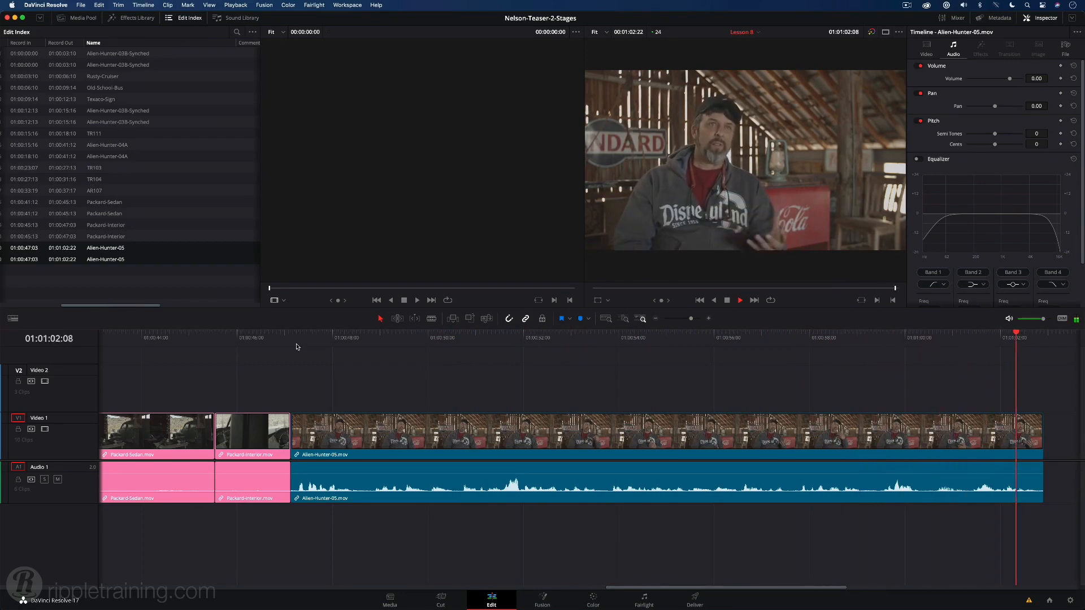
key(space)
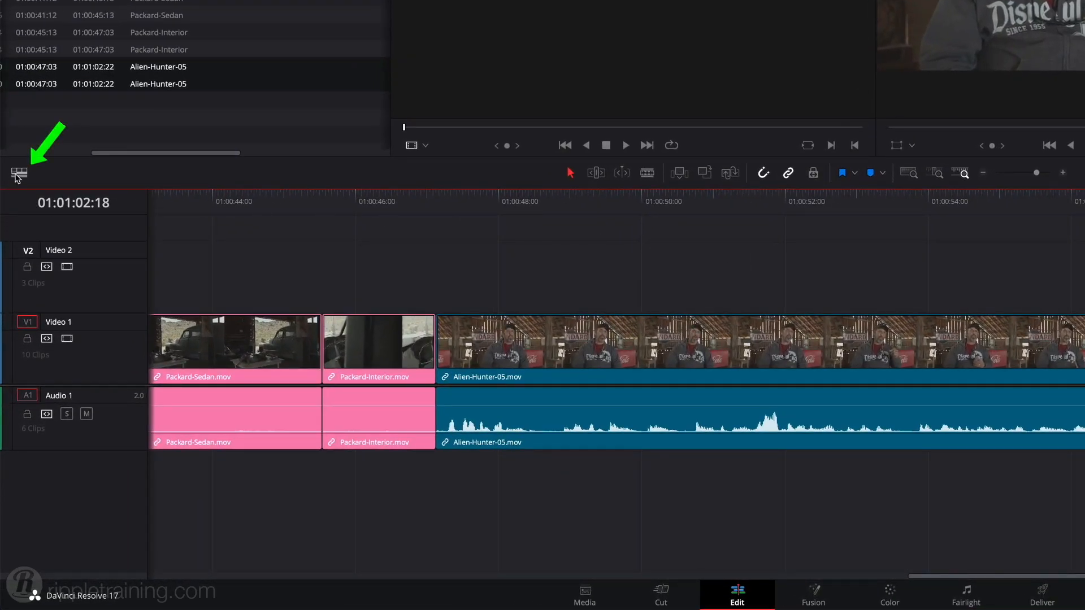
Increase the audio track height slightly in the timeline view options.
click(18, 177)
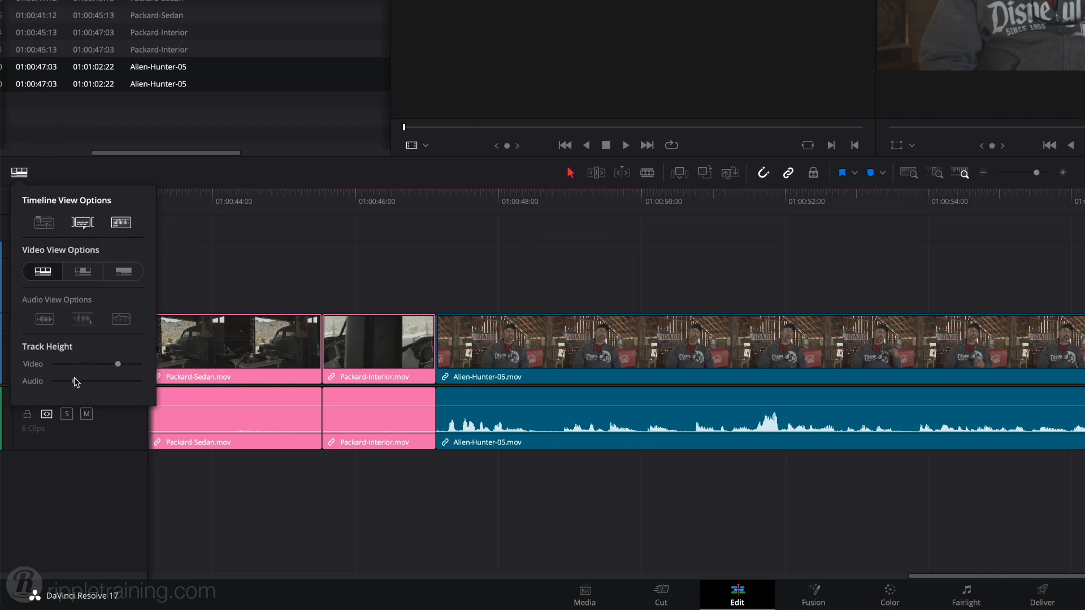
drag(74, 381, 79, 382)
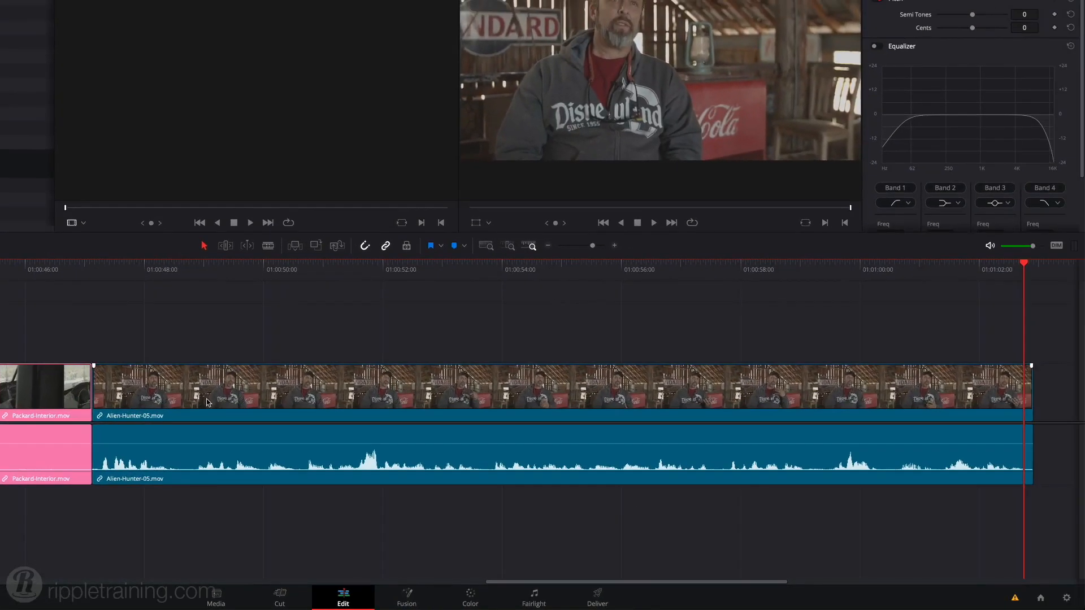
Mark the Alien-Hunter-05 range from 01:00:56:00 to about 01:00:57:20 with In and Out points and ripple delete it.
click(645, 272)
click(634, 275)
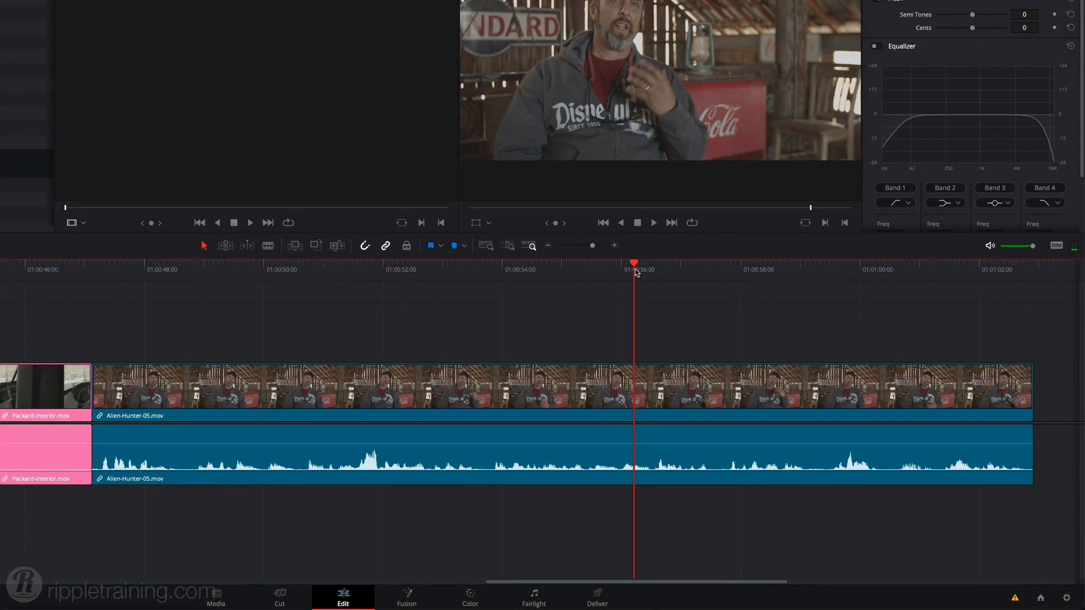
drag(632, 270, 622, 298)
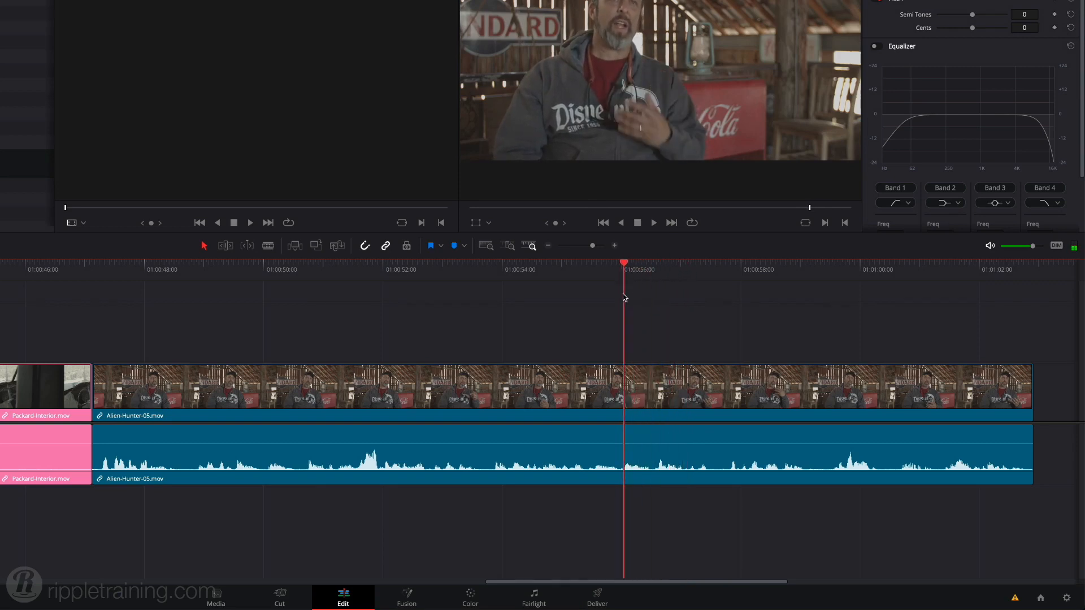
key(i)
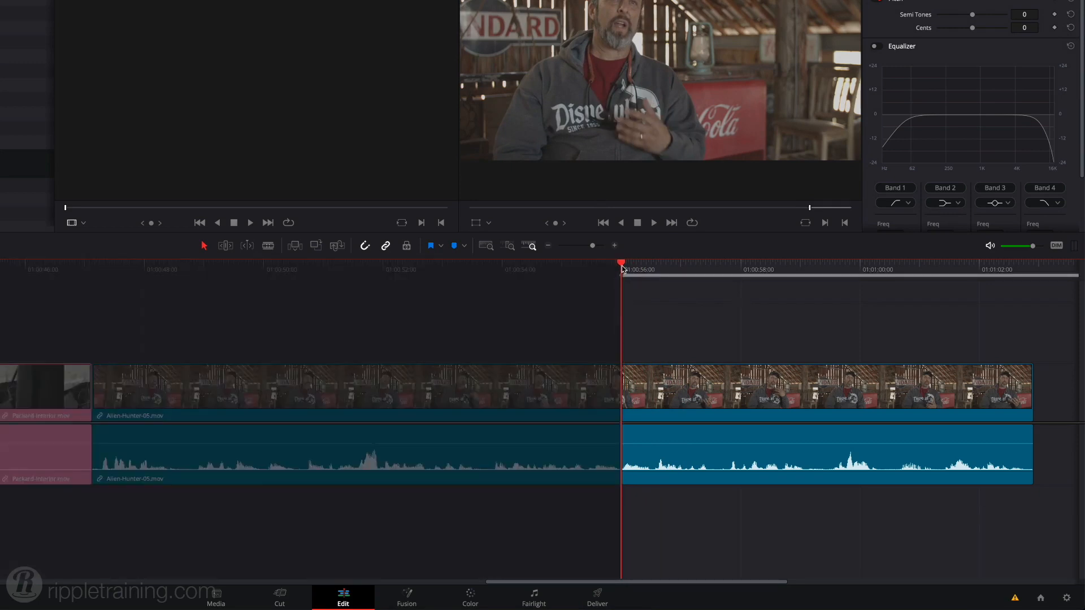
drag(622, 269, 726, 292)
key(o)
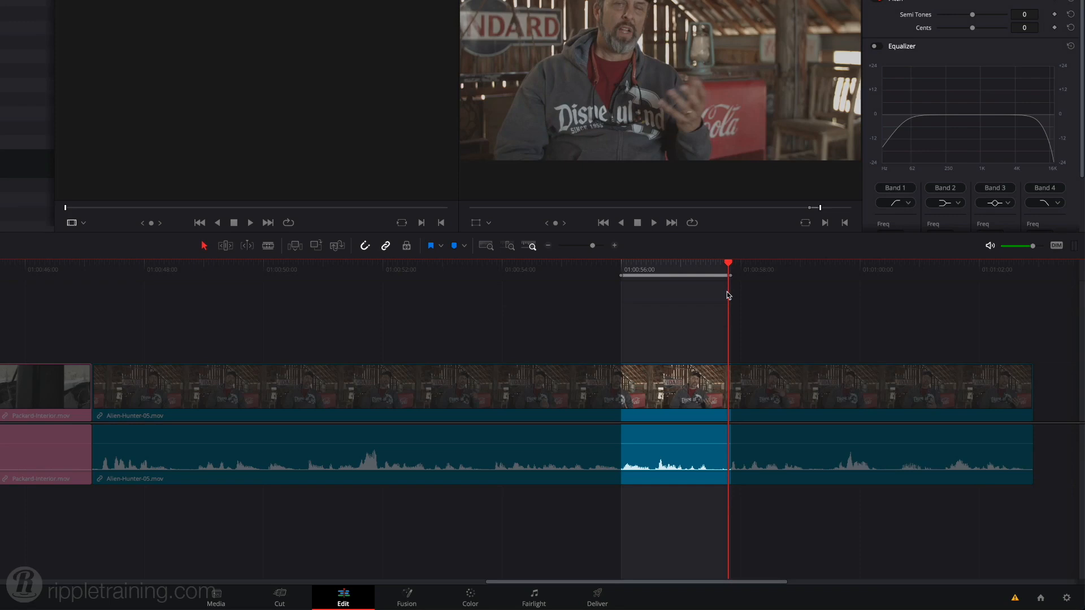
key(shift+Delete)
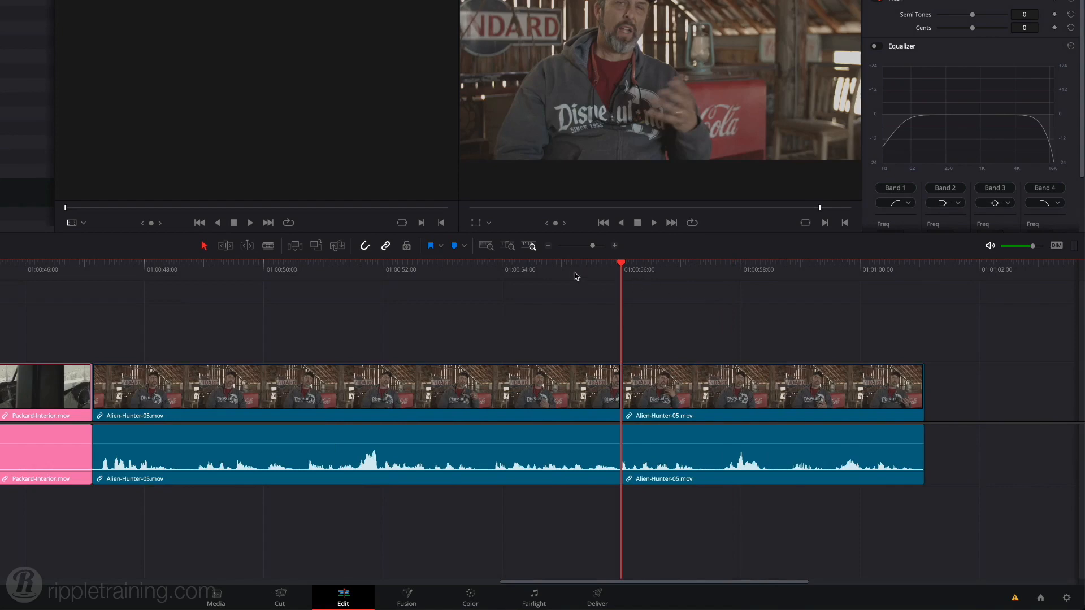
Play across the new cut in the Alien-Hunter-05 interview to review the edit.
click(567, 269)
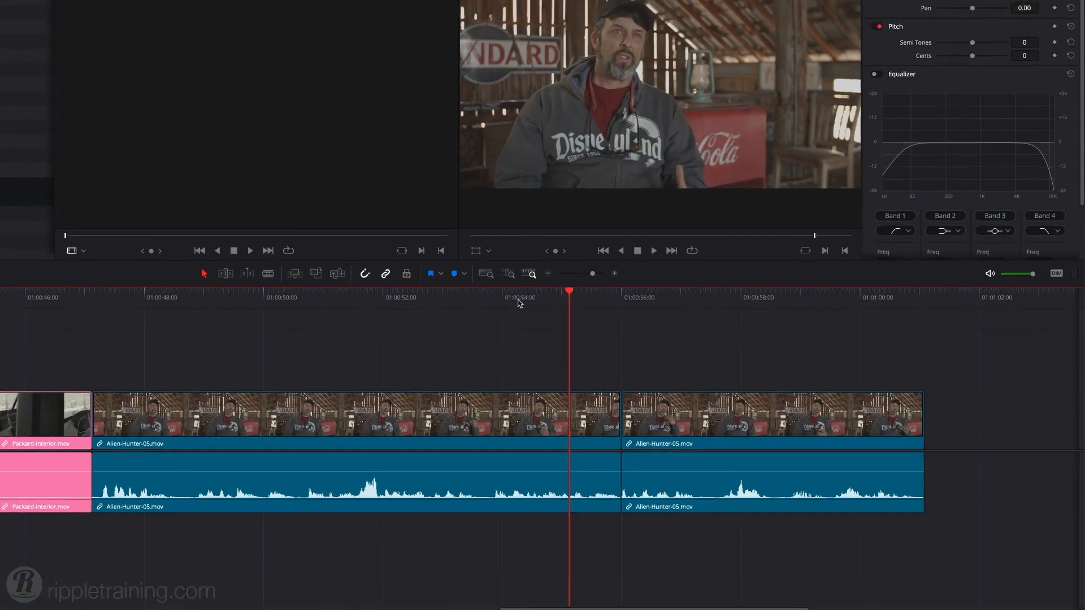
click(509, 273)
key(space)
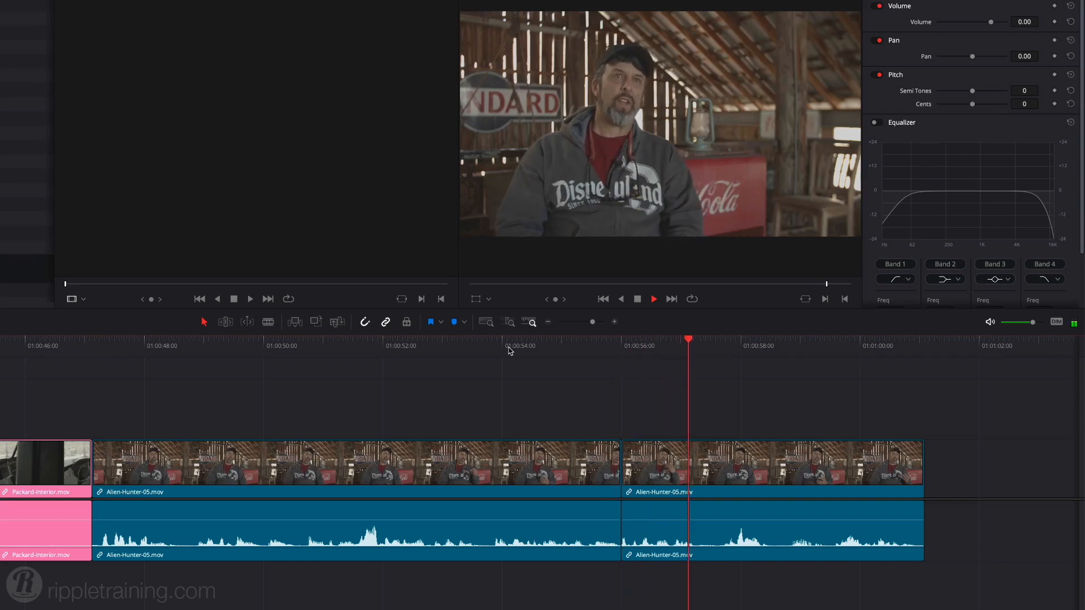
key(space)
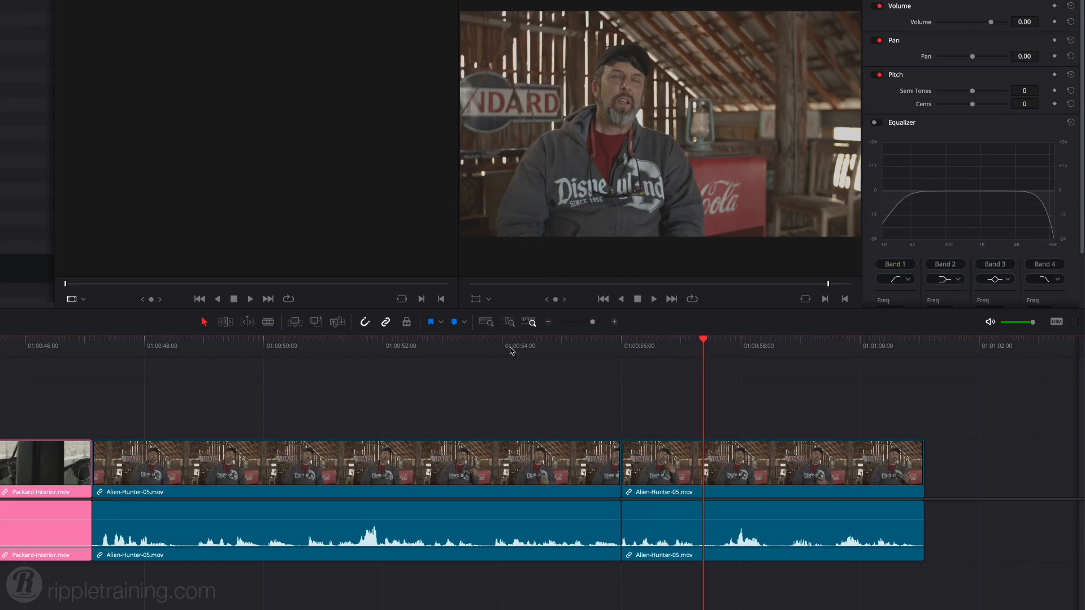
Fit the whole timeline in view and place Alien-Chaos.wav from the MUSIC bin on a new Audio 2 track, starting at the Rusty-Cruiser clip.
key(shift+z)
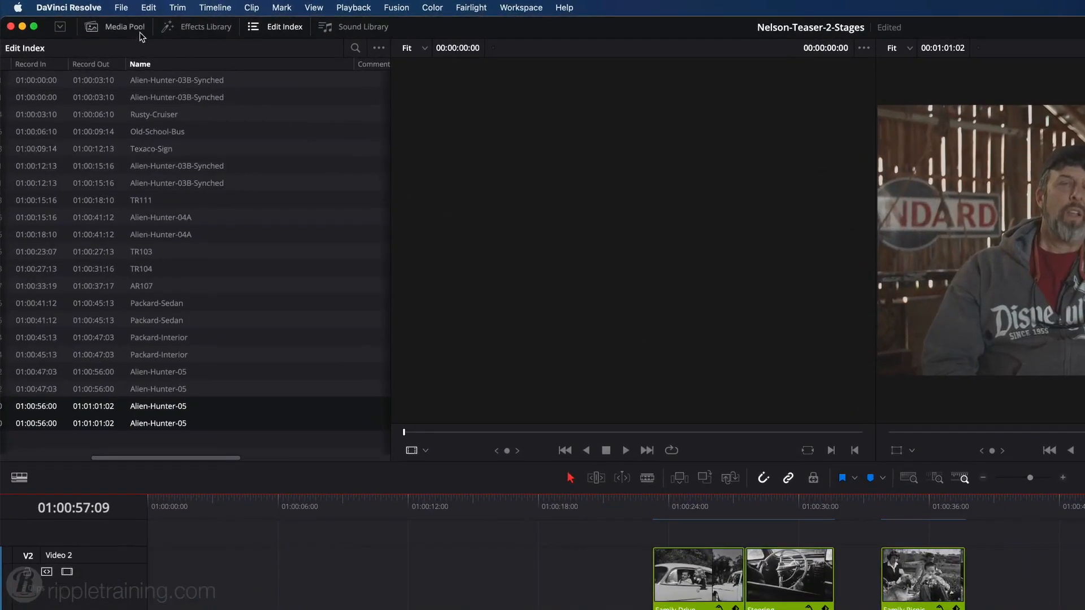
click(90, 20)
click(67, 118)
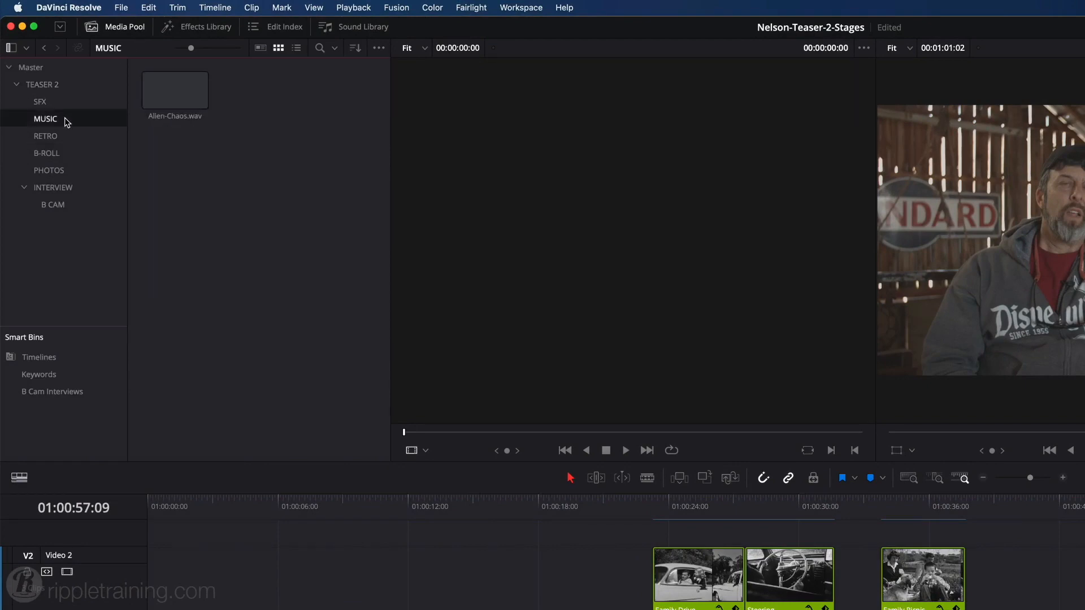
click(174, 85)
drag(174, 82, 185, 499)
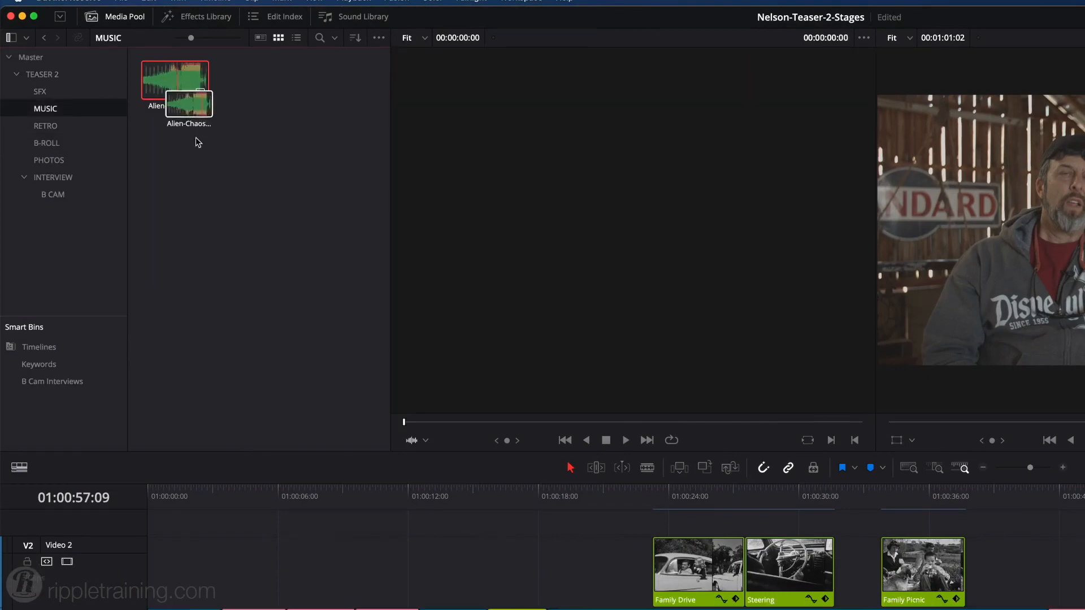
drag(184, 193, 232, 515)
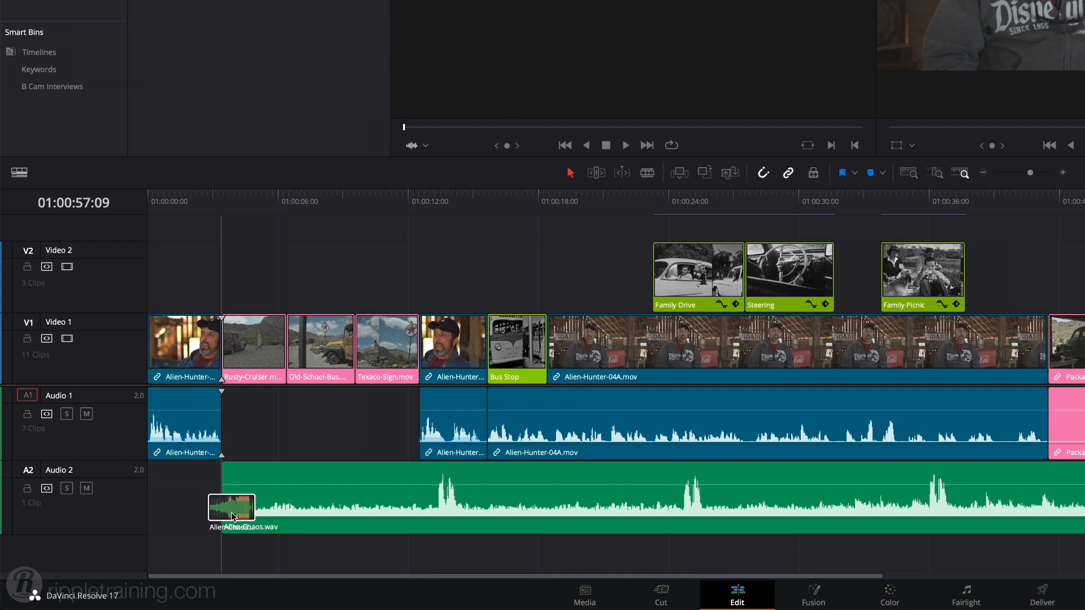
Move Alien-Chaos.wav on Audio 2 to the start of the timeline and lower its clip volume.
drag(232, 515, 153, 515)
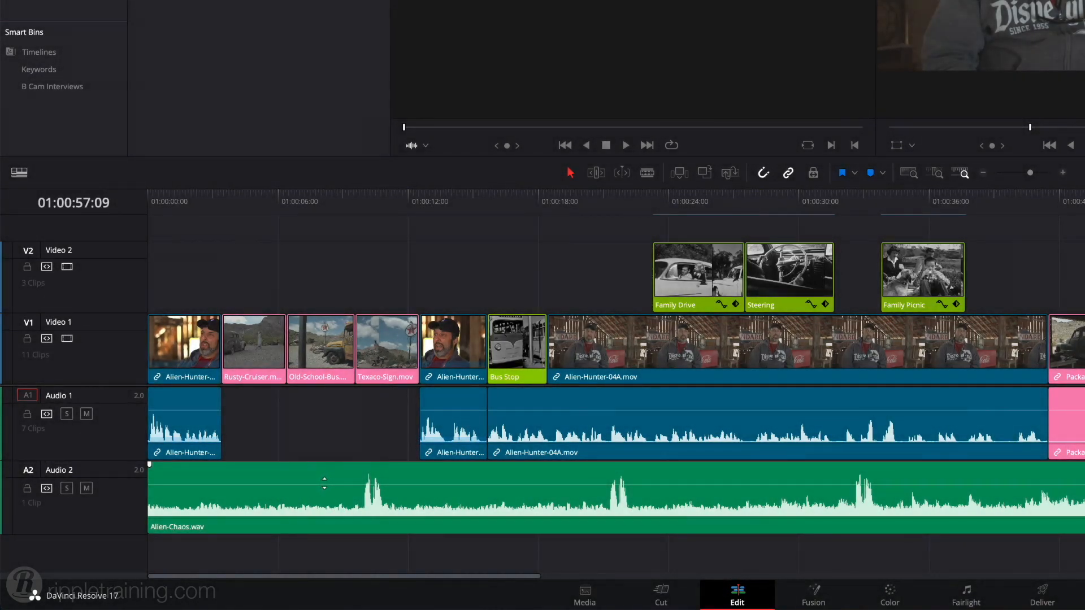
drag(324, 483, 324, 496)
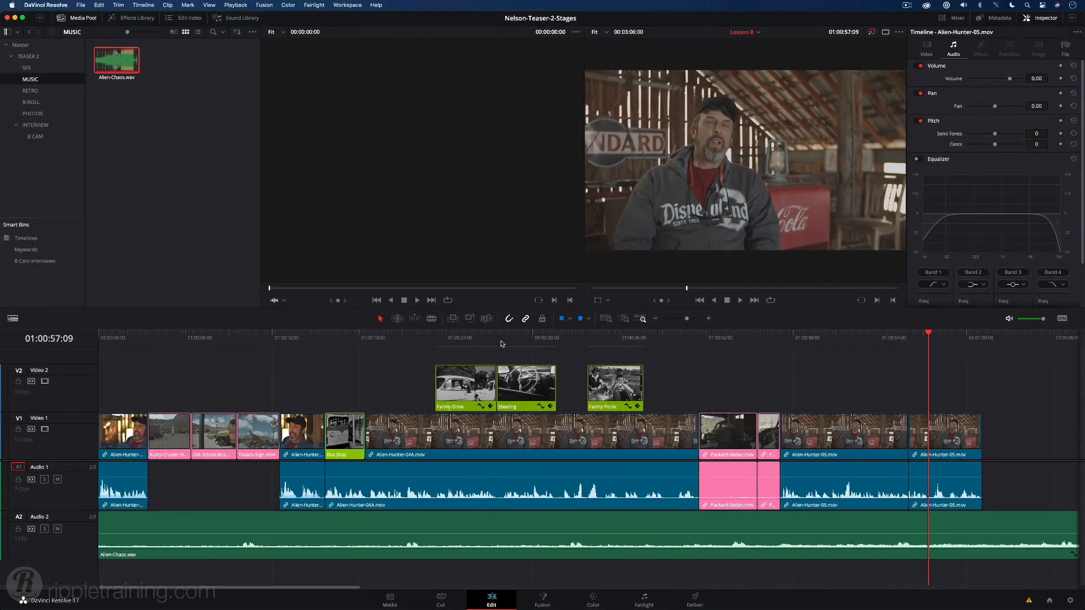
Mark the Alien-Hunter-04A range from 01:00:31:23 to 01:00:32:16 and ripple delete it with Audio 2's auto track selector turned off.
click(499, 341)
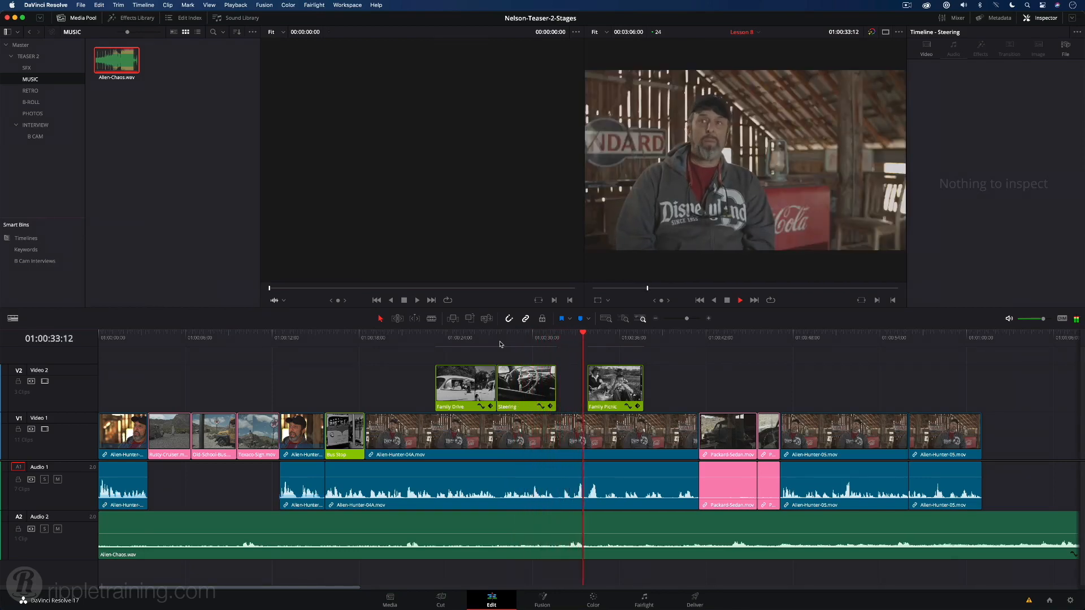
key(space)
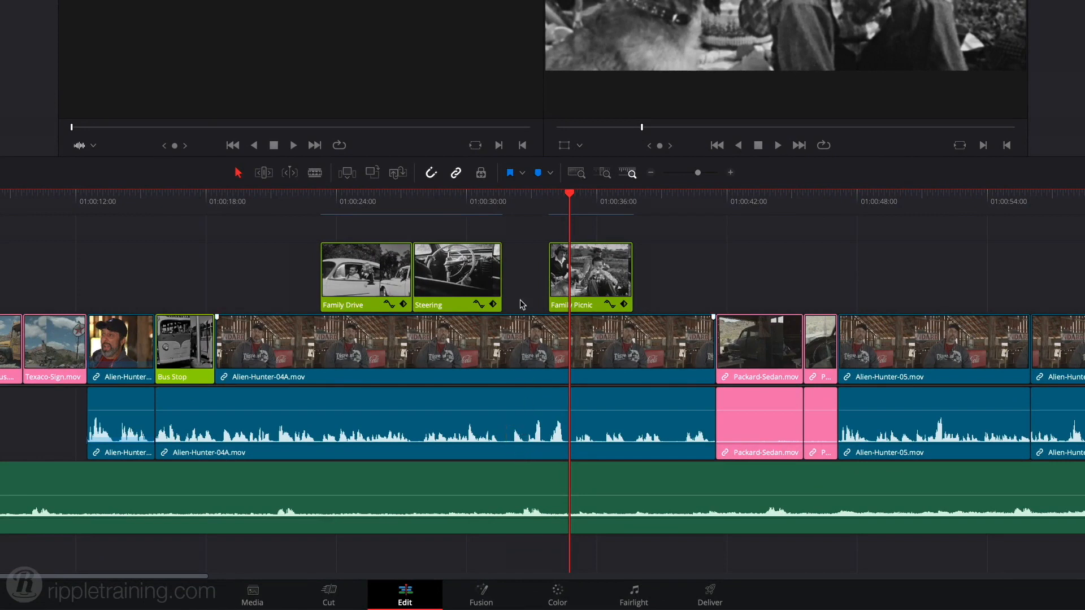
drag(539, 216, 506, 223)
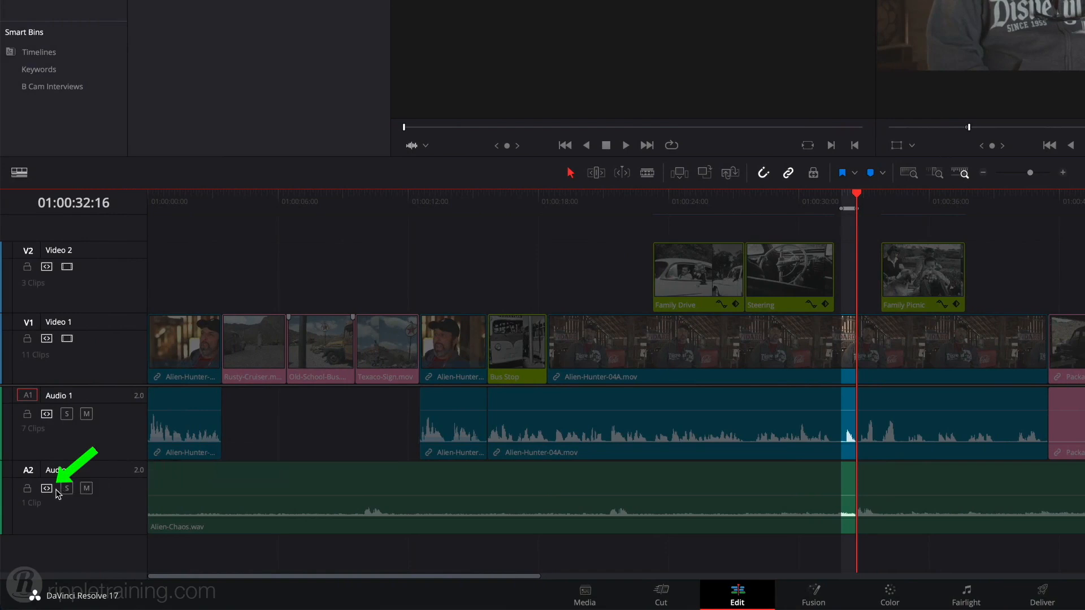
click(47, 489)
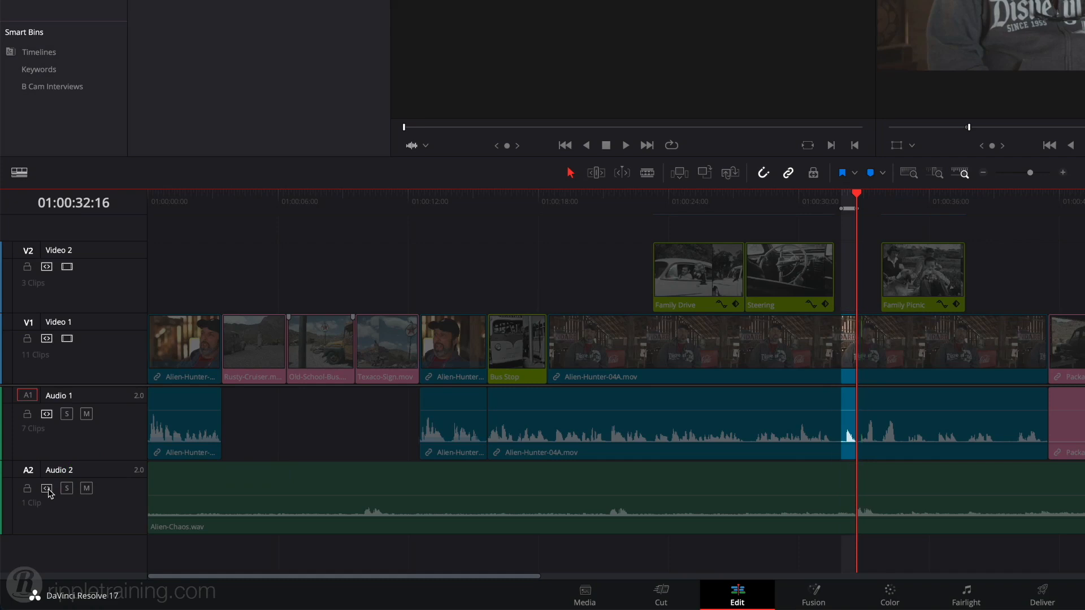
key(Delete)
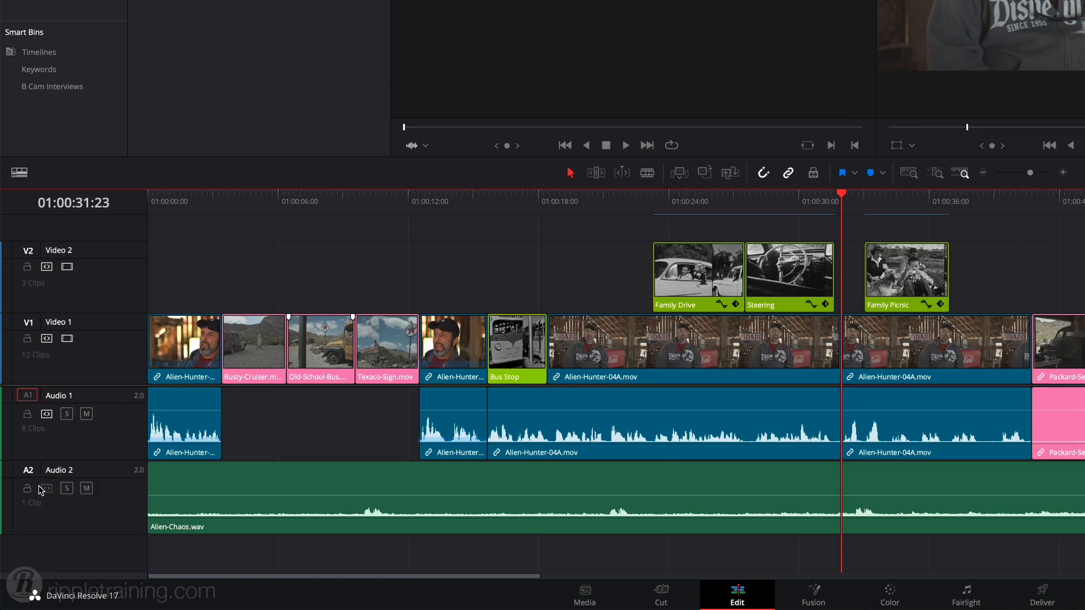
Turn off the auto track selectors of Audio 1 and Video 1 and mark the range of the Family Drive clip on Video 2.
click(47, 489)
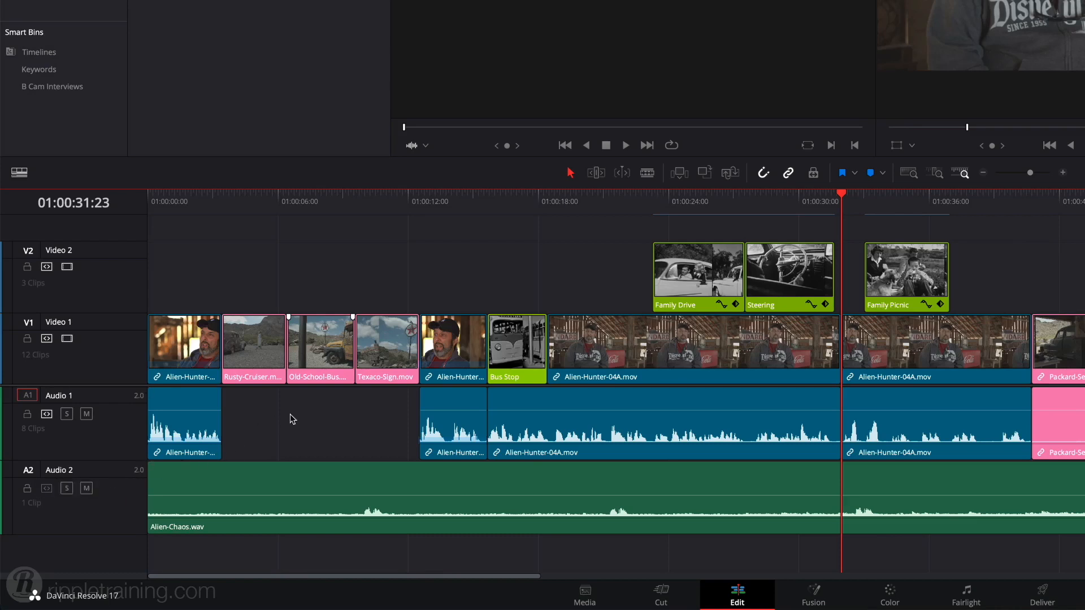
click(696, 207)
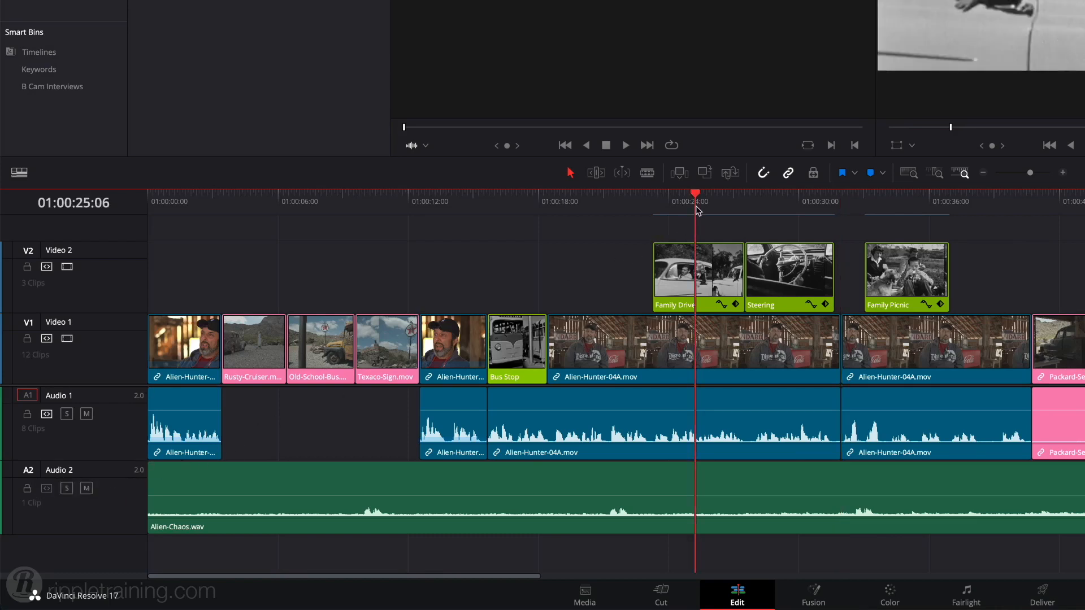
key(x)
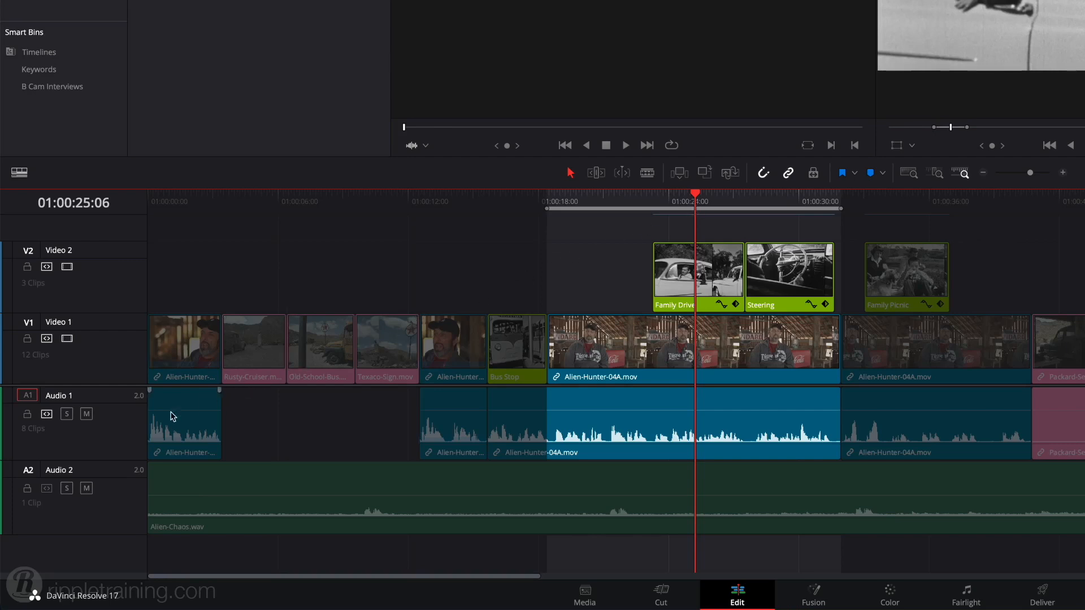
click(46, 414)
click(47, 338)
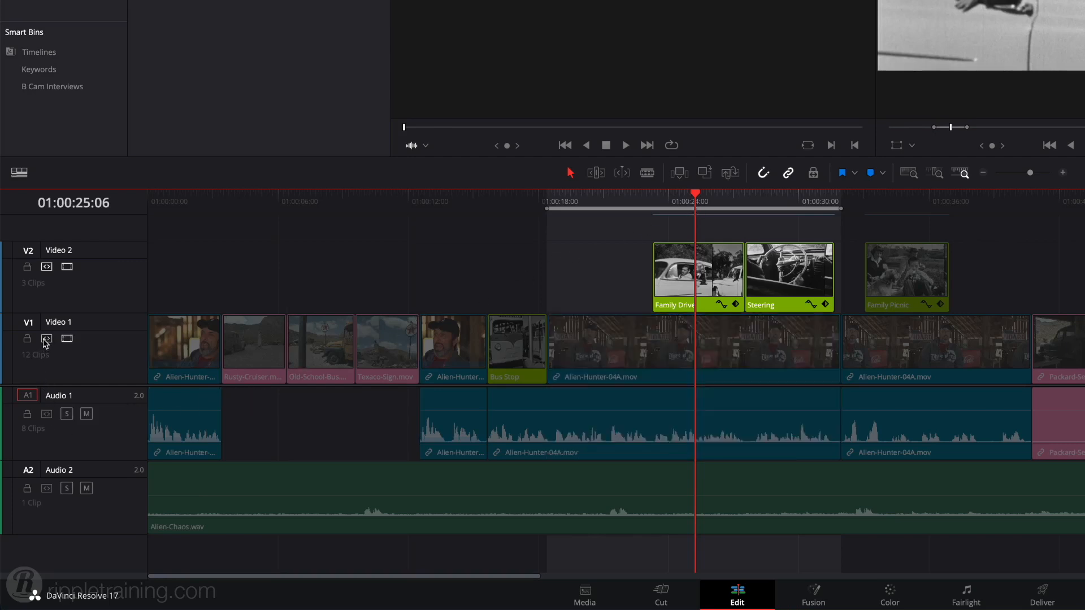
key(x)
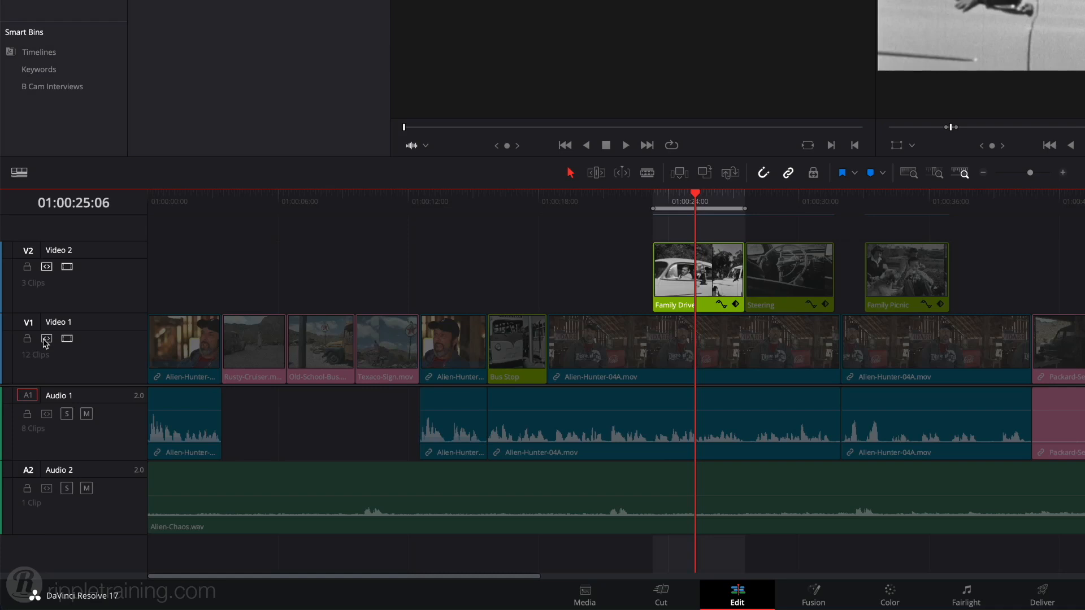
click(46, 340)
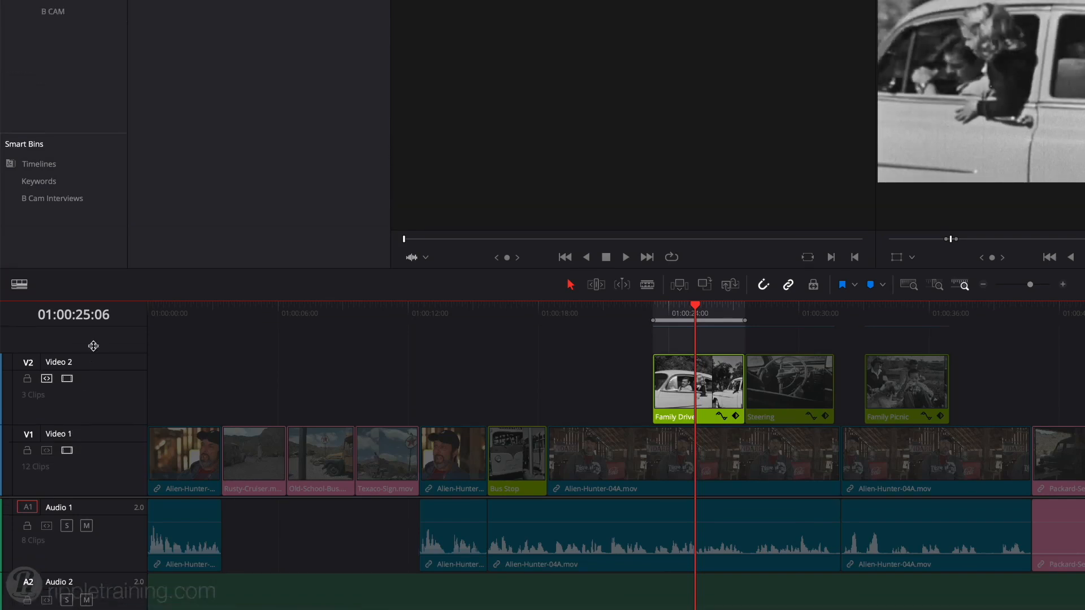
Replace Family Drive with Air Travel from the RETRO bin, starting at source 00:00:03:09, by overwriting the marked range on Video 2, and clear the marks.
click(59, 137)
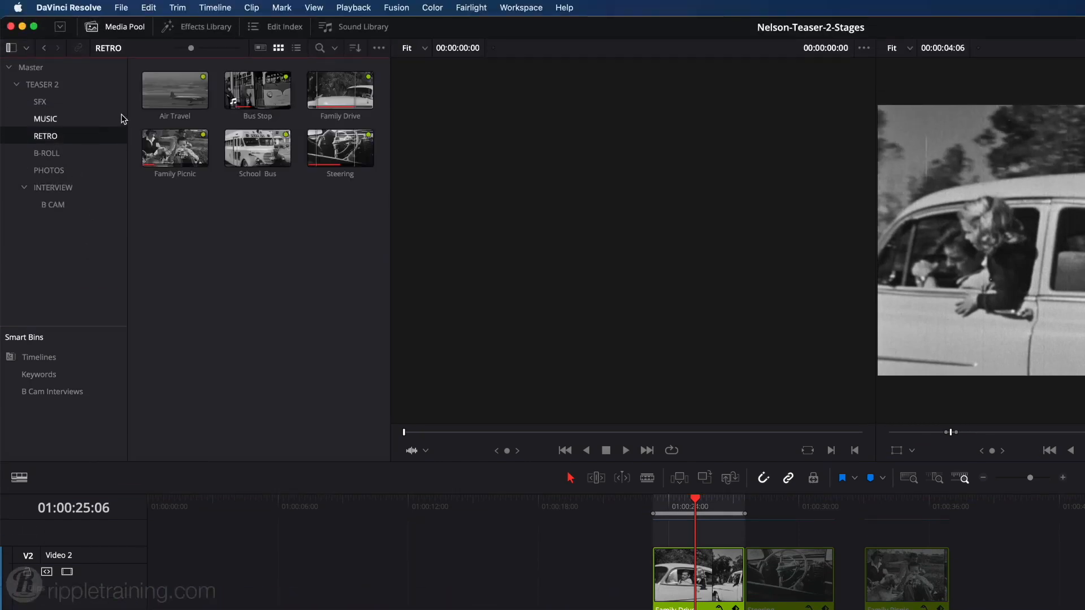
click(165, 104)
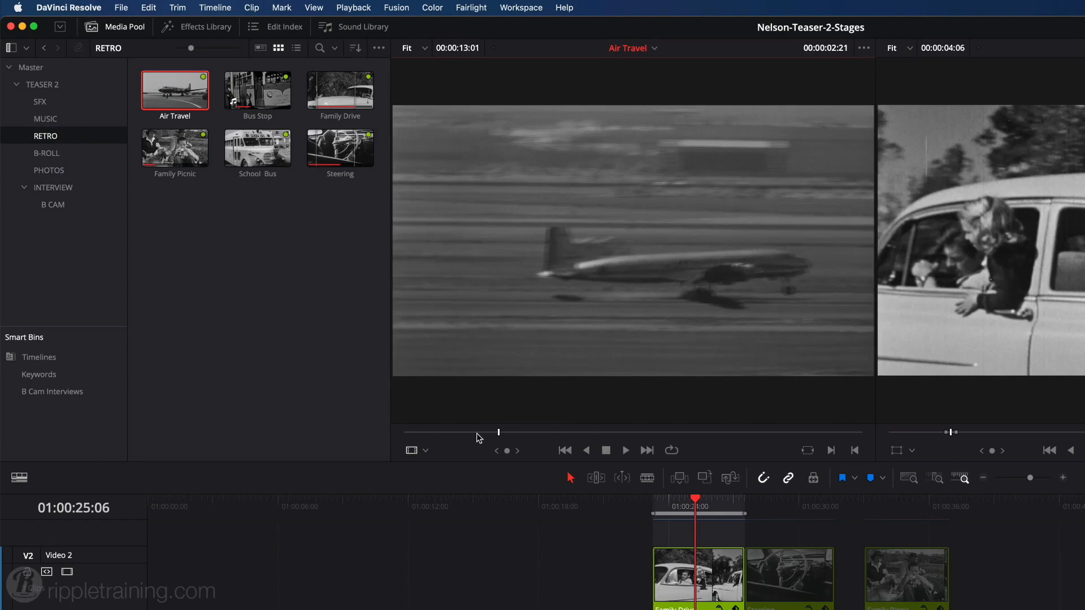
drag(479, 438, 521, 436)
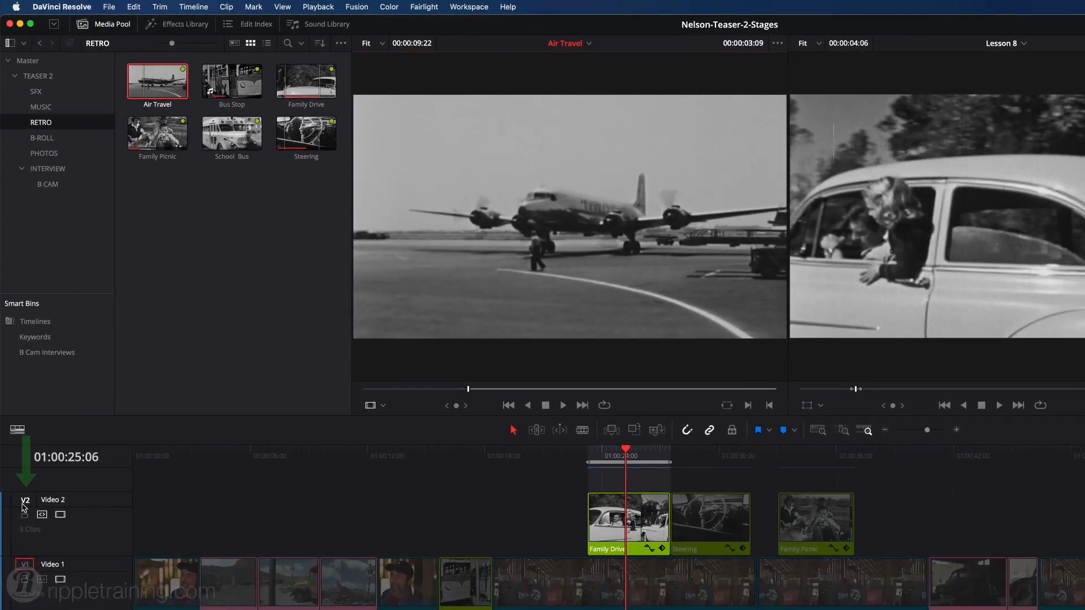
click(24, 501)
key(F10)
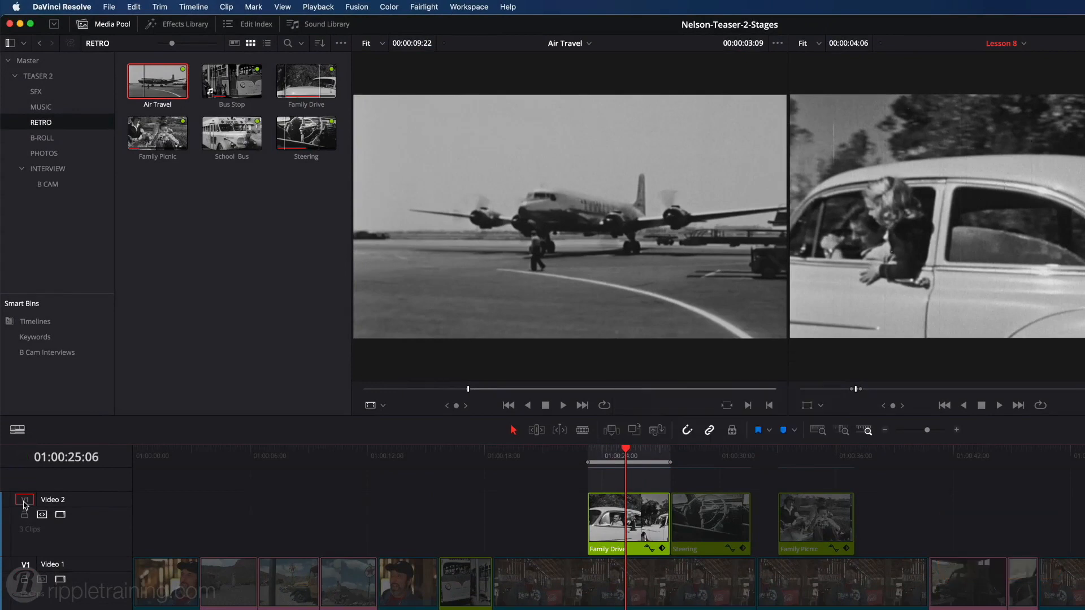
key(alt+x)
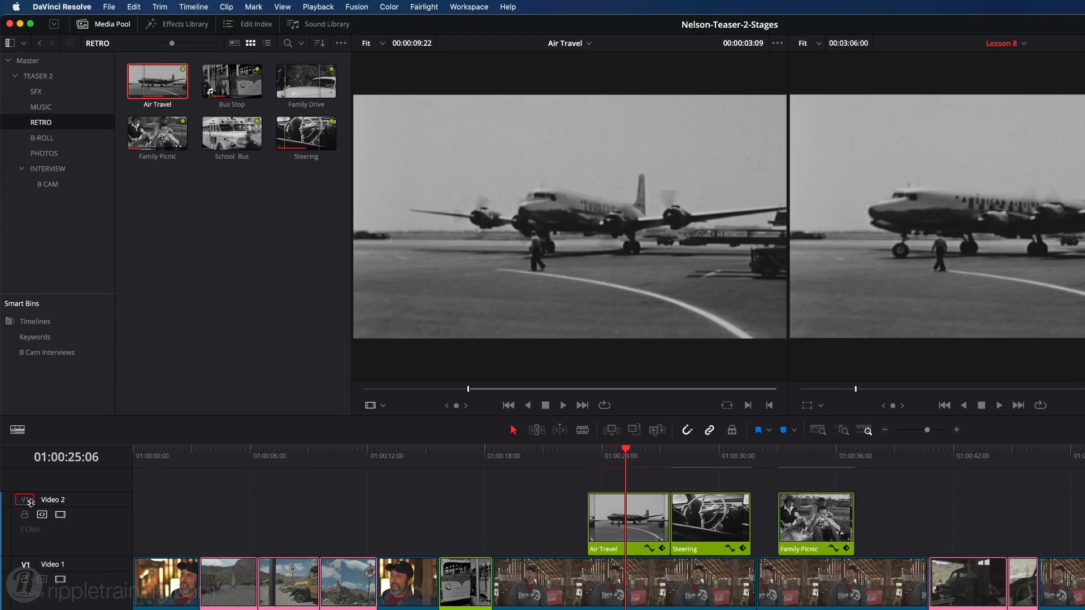
Mark the Air Travel clip's range, enable Audio 1's auto track selector and cut the marked video and interview audio.
key(x)
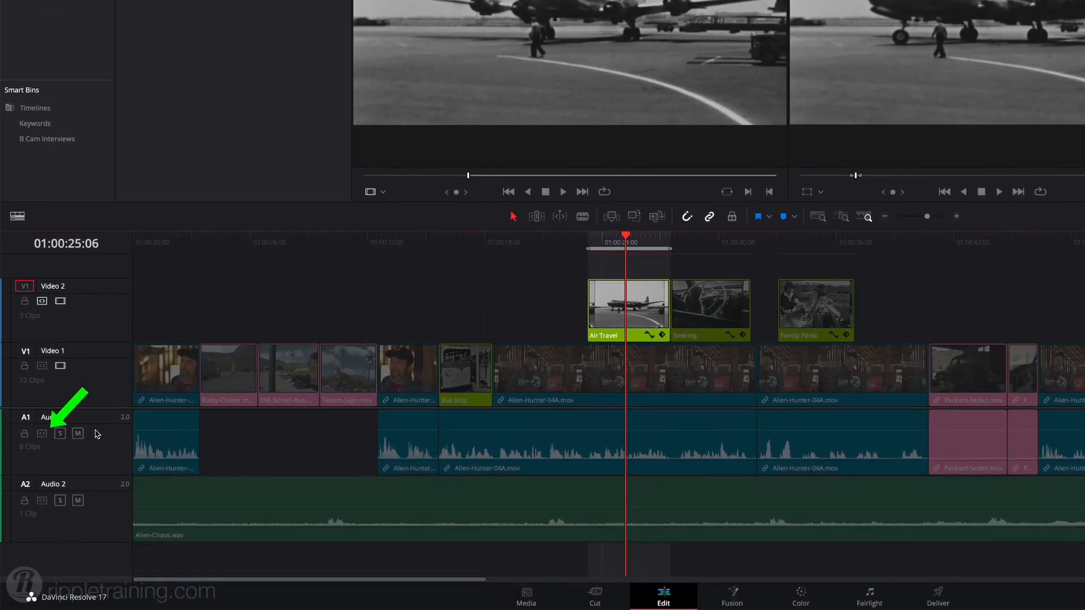
click(43, 434)
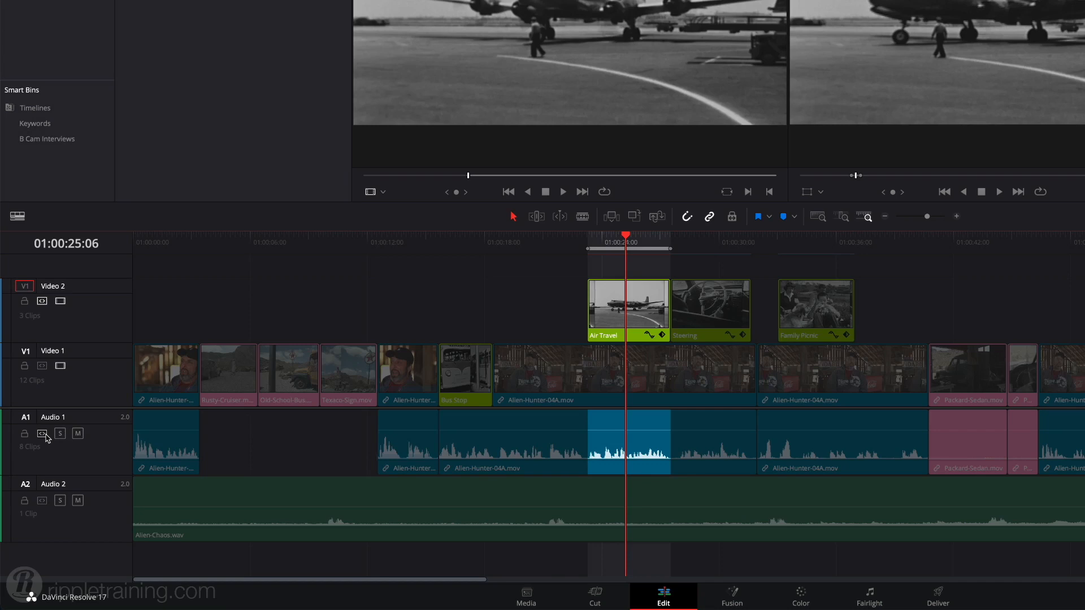
key(super+x)
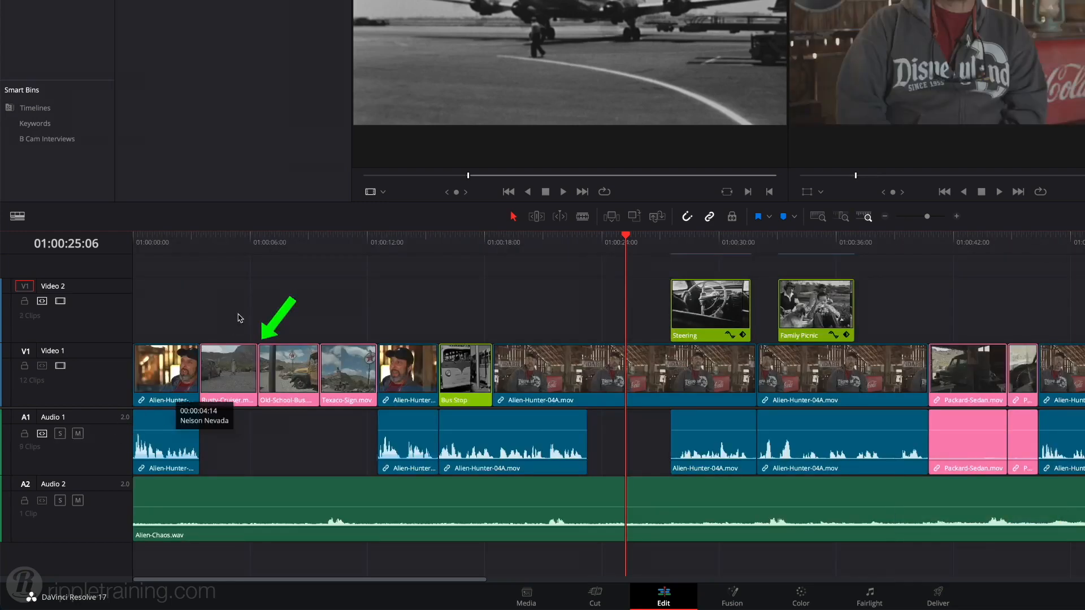
Paste-insert the cut section at 01:00:06:10, undo it, and try again with Video 1's auto track selector enabled.
click(271, 250)
drag(271, 250, 260, 250)
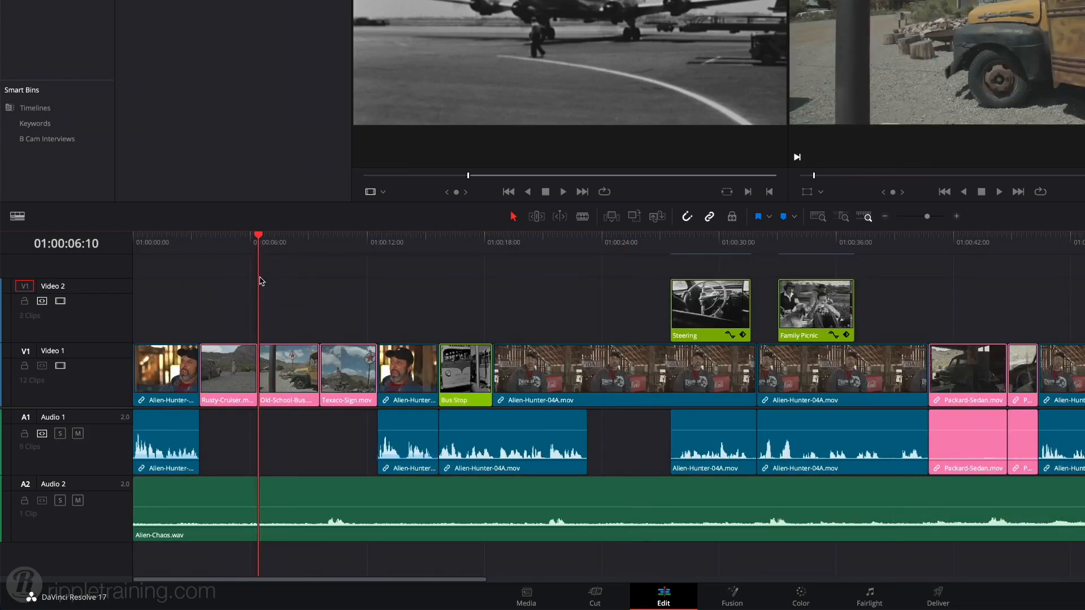
key(shift+super+v)
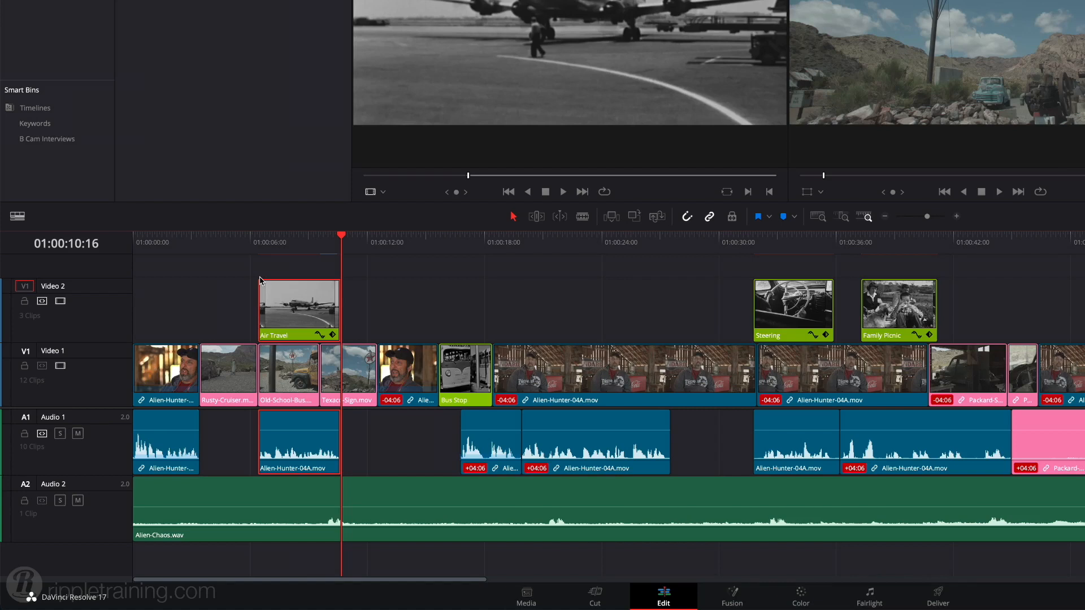
key(super+z)
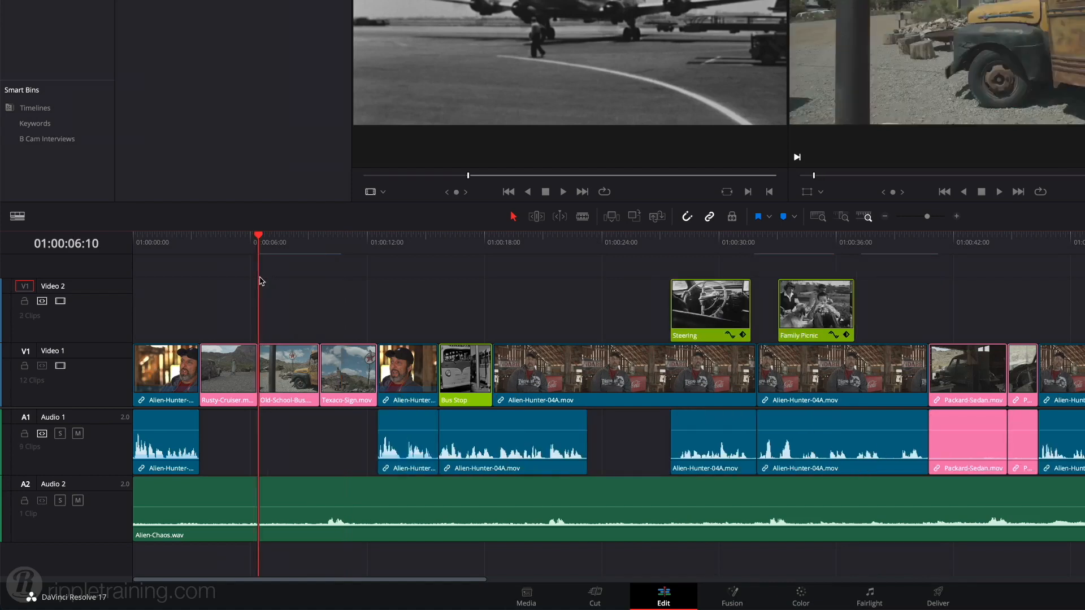
click(42, 366)
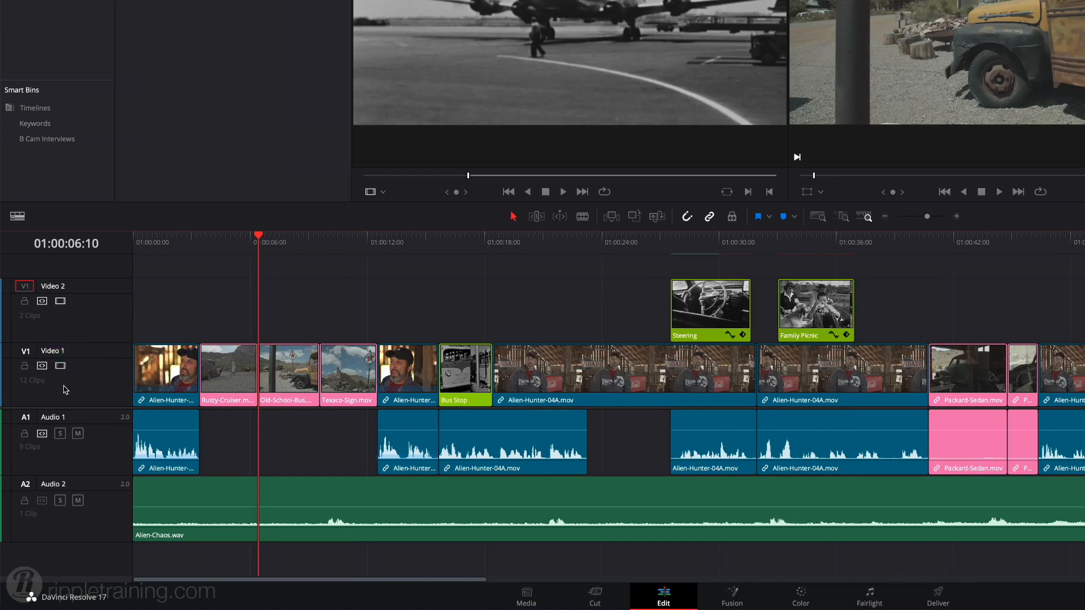
key(shift+super+v)
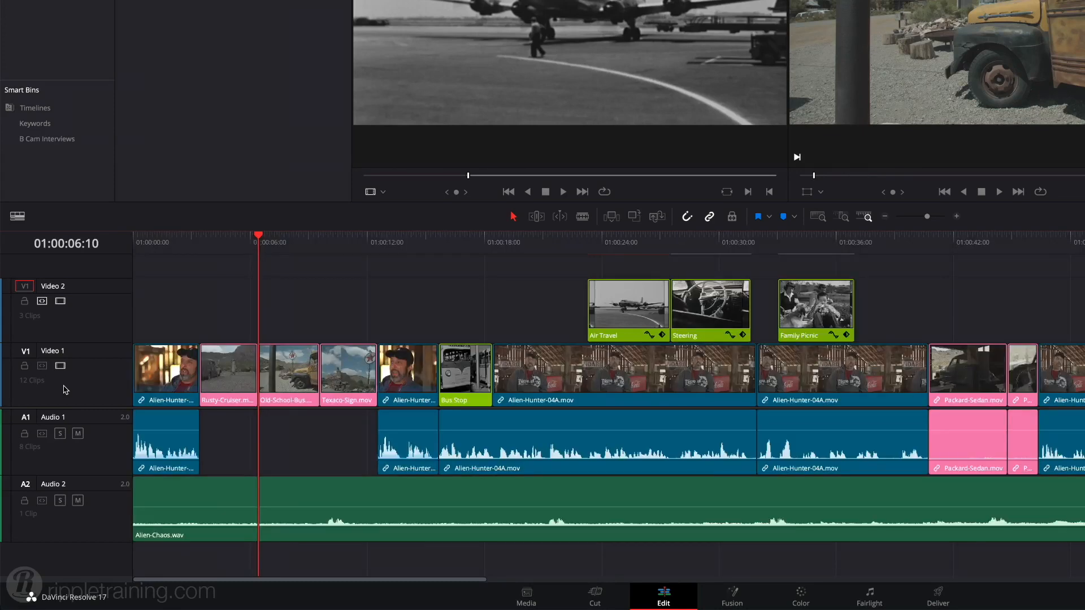
Enable the auto track selectors of Video 1, Audio 1 and Audio 2.
click(42, 365)
click(42, 433)
click(42, 501)
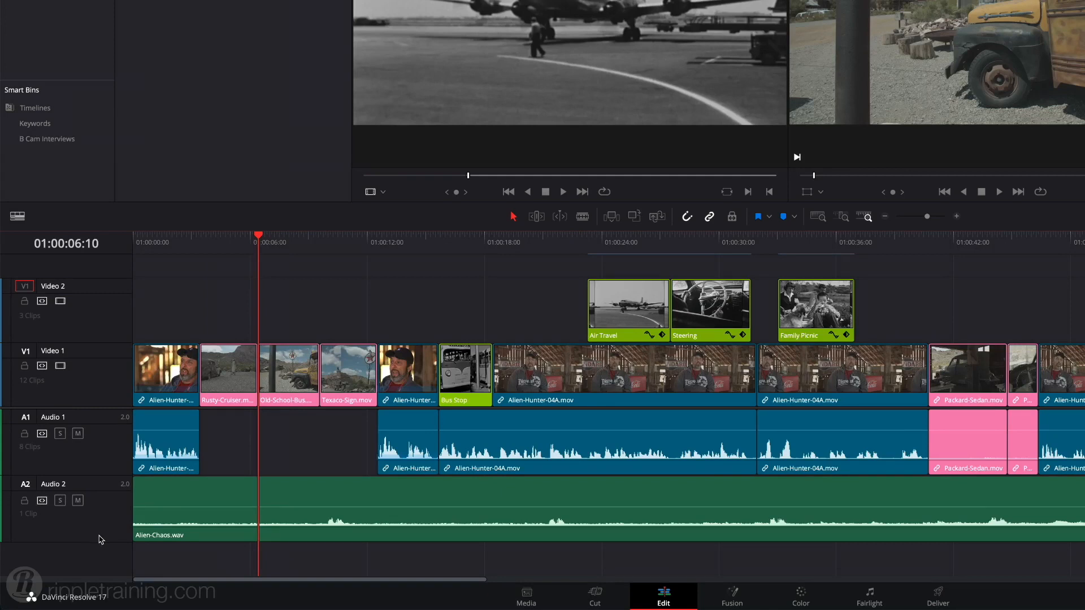
Split Alien-Chaos.wav with the Blade tool at about 01:01:04:00, delete the portion after the cut and fit the whole timeline in view.
drag(211, 581, 344, 585)
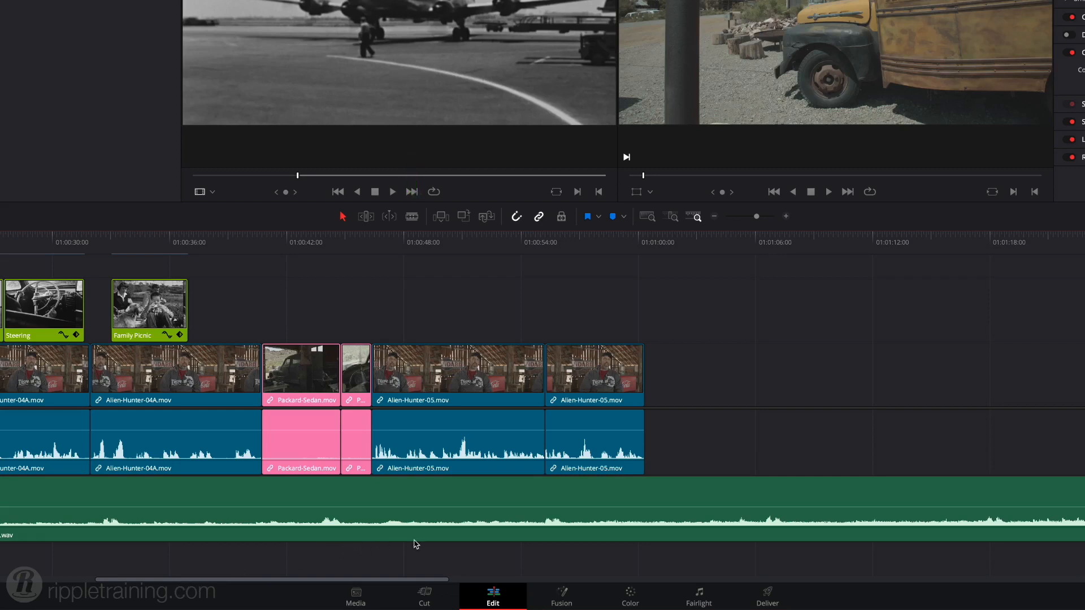
key(b)
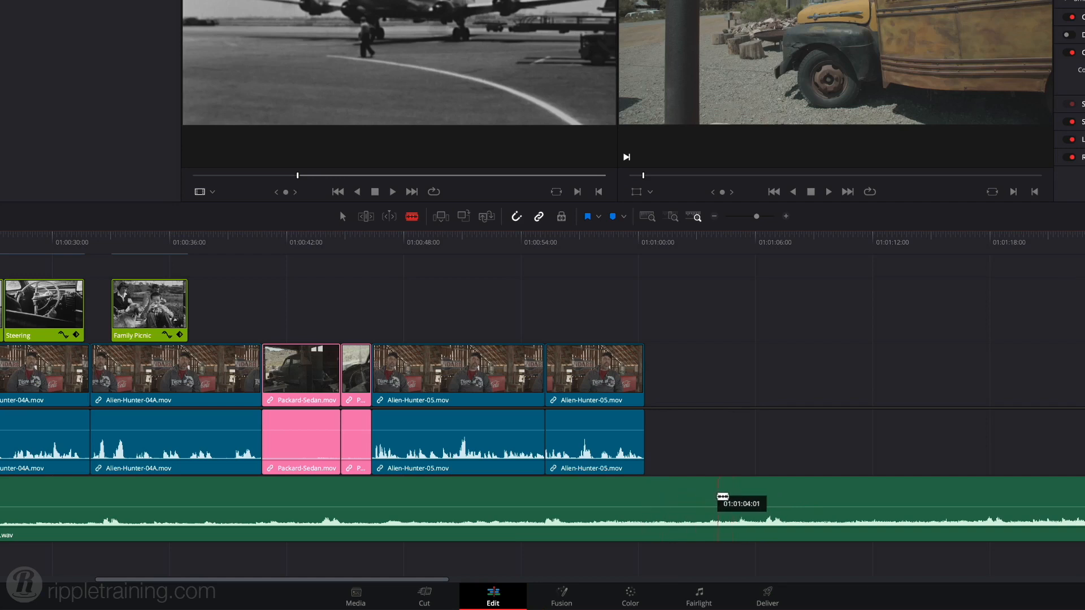
click(716, 496)
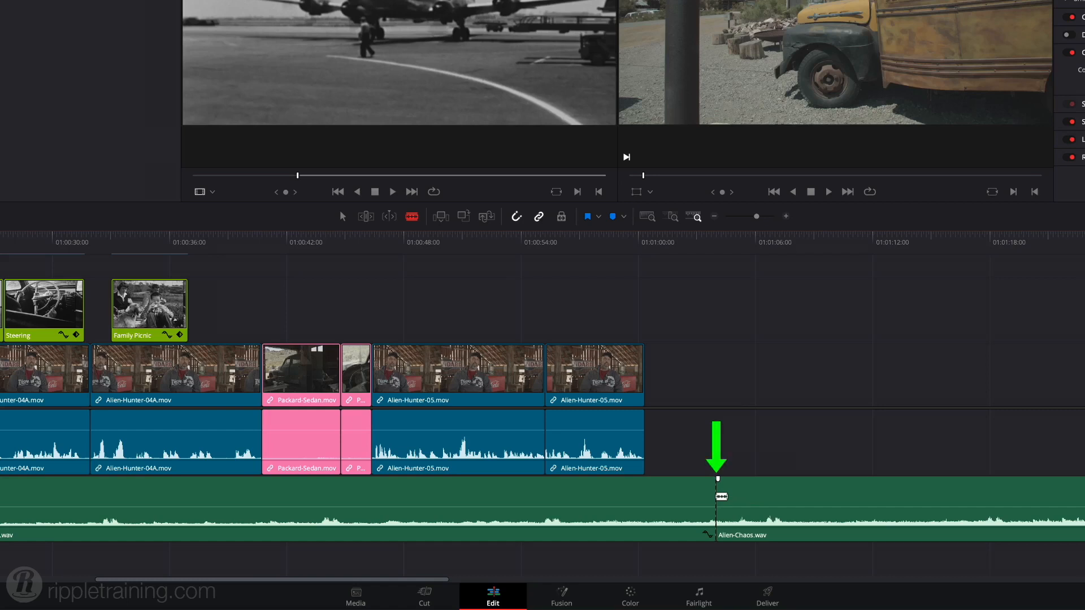
key(a)
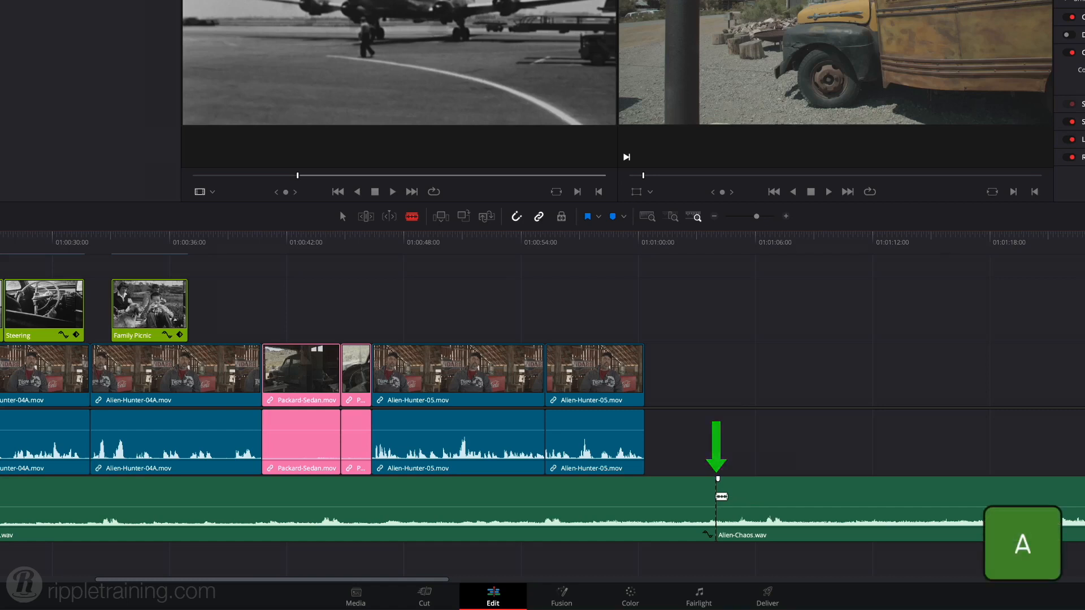
click(753, 500)
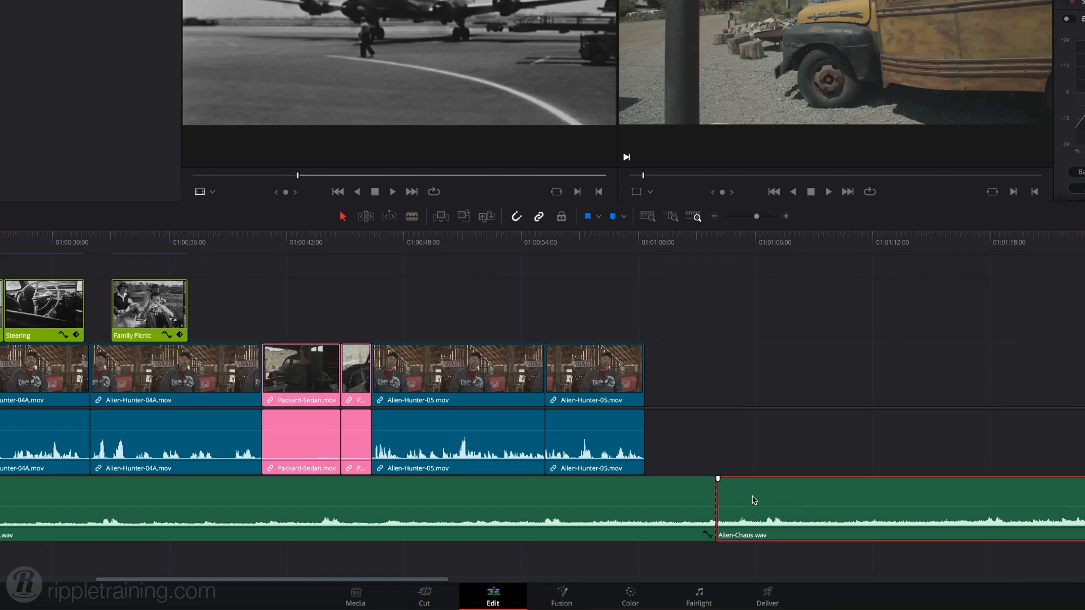
key(Delete)
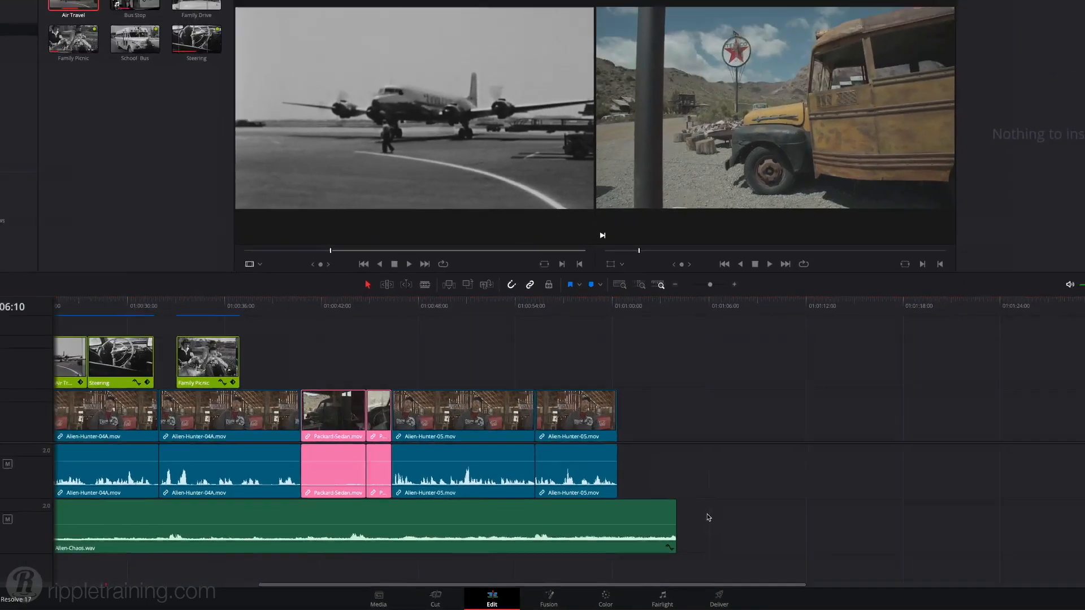
key(shift+z)
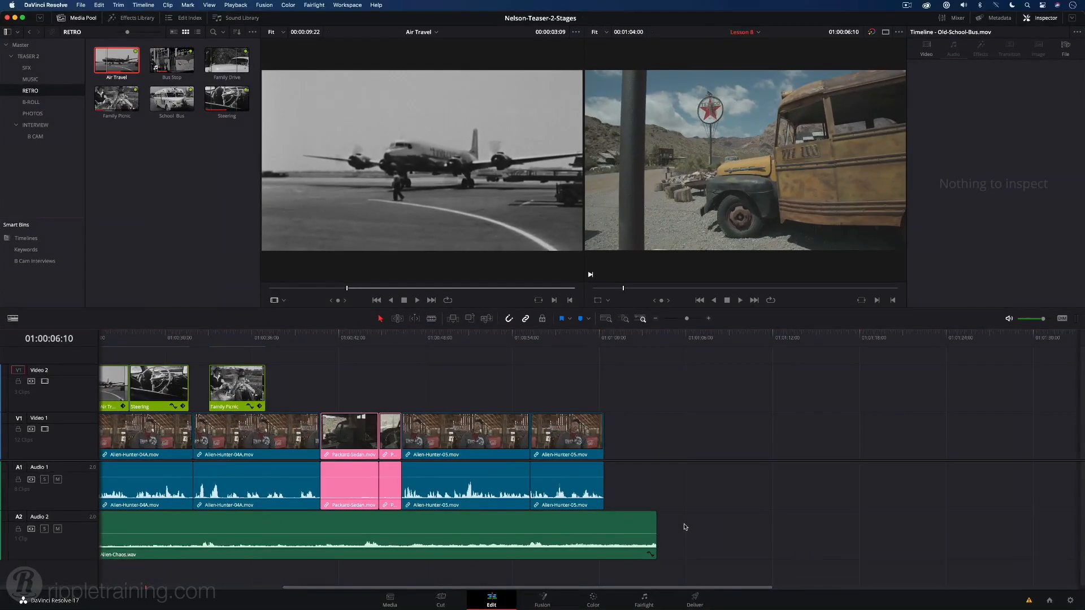